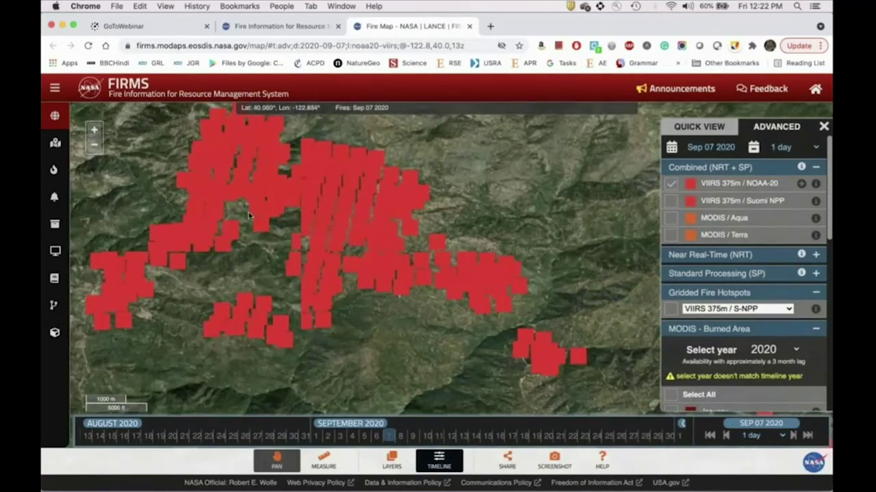
# Leave the fire map and open the FIRMS Active Fire Data page.
pyautogui.click(94, 145)
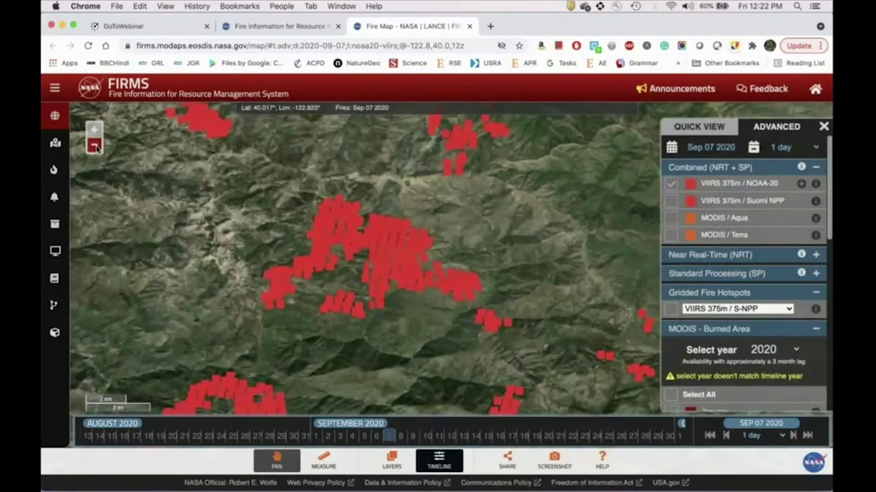
pyautogui.click(94, 145)
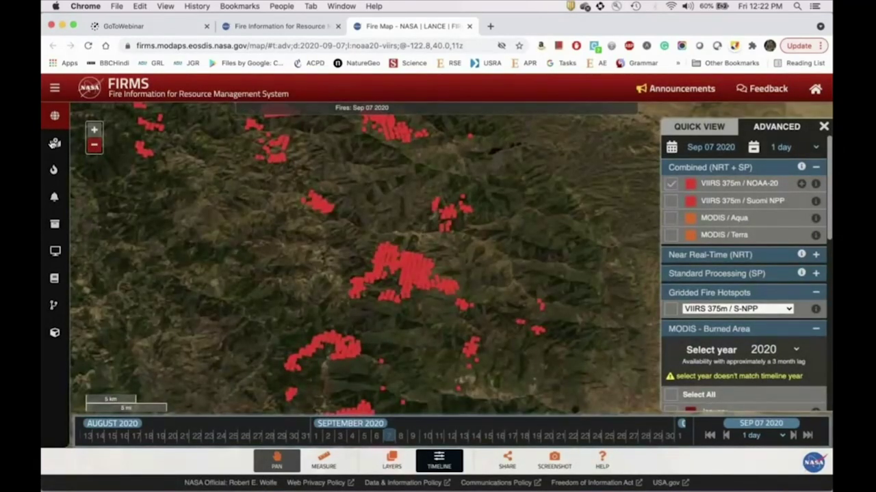
pyautogui.moveTo(55, 144)
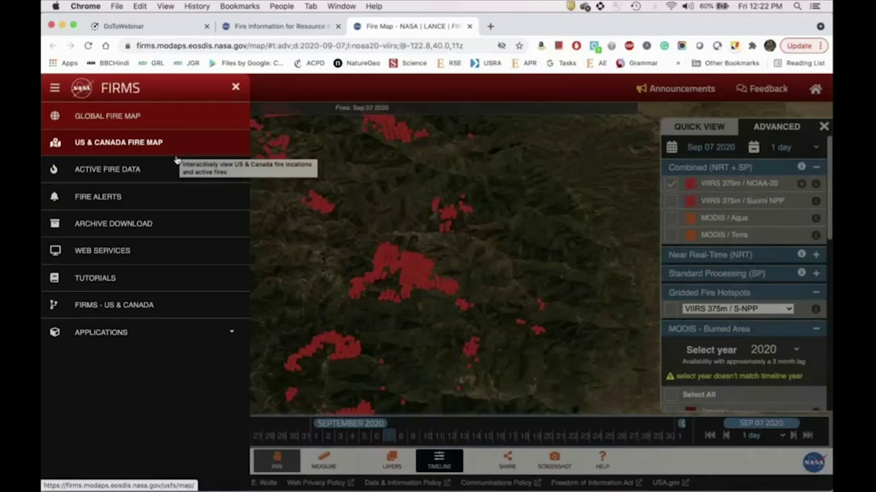
pyautogui.click(175, 172)
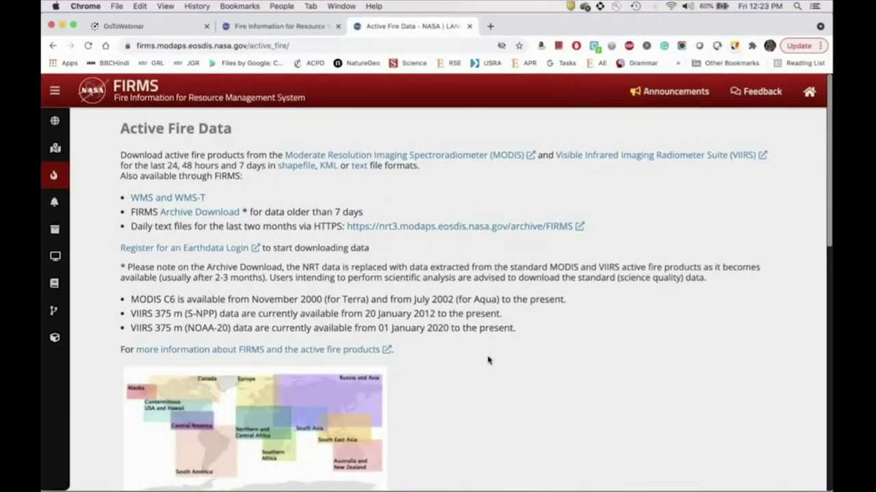
# Show the Text Files (CSV) version of the regional downloads on the Active Fire Data page.
pyautogui.scroll(-5, 488, 359)
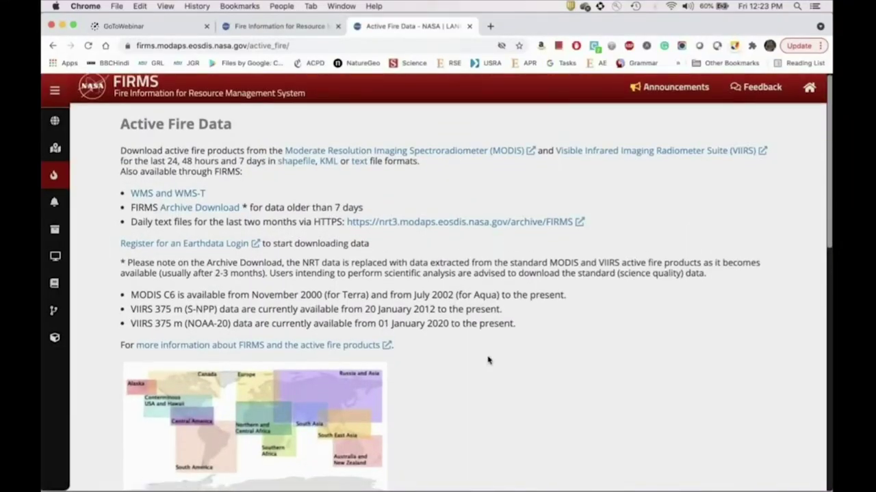
pyautogui.scroll(-2, 487, 360)
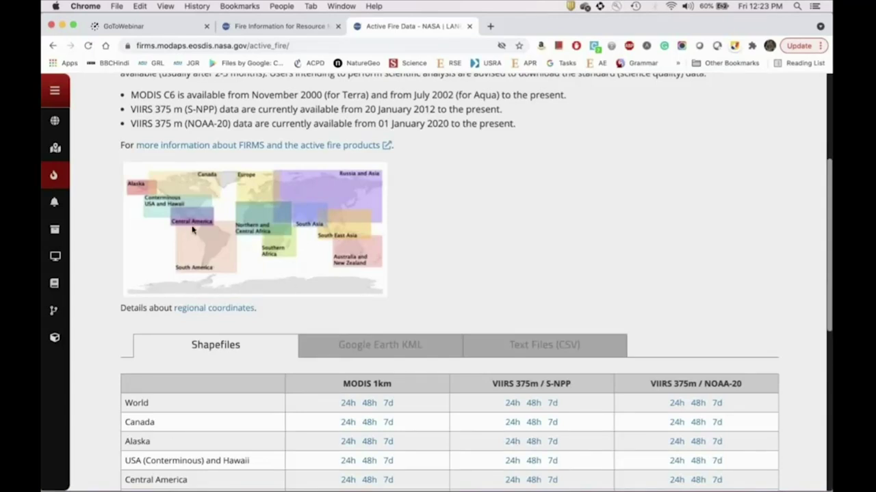
pyautogui.scroll(-3, 344, 250)
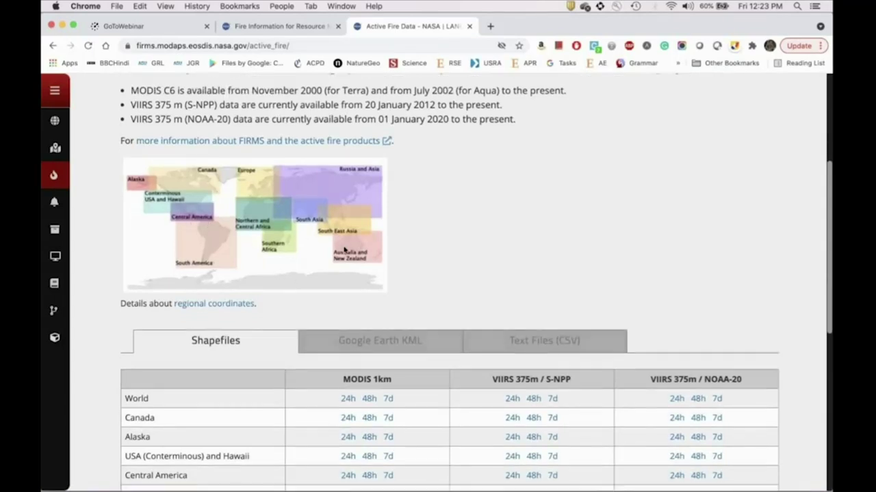
pyautogui.scroll(-3, 269, 388)
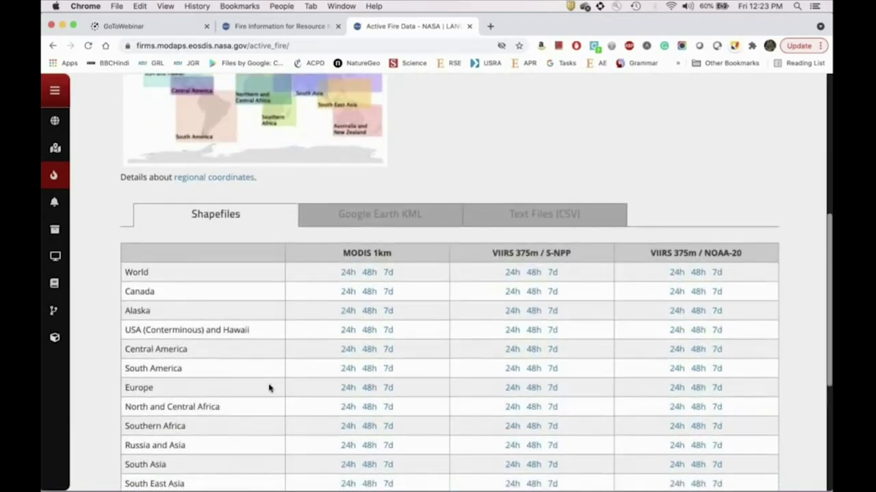
pyautogui.scroll(1, 269, 388)
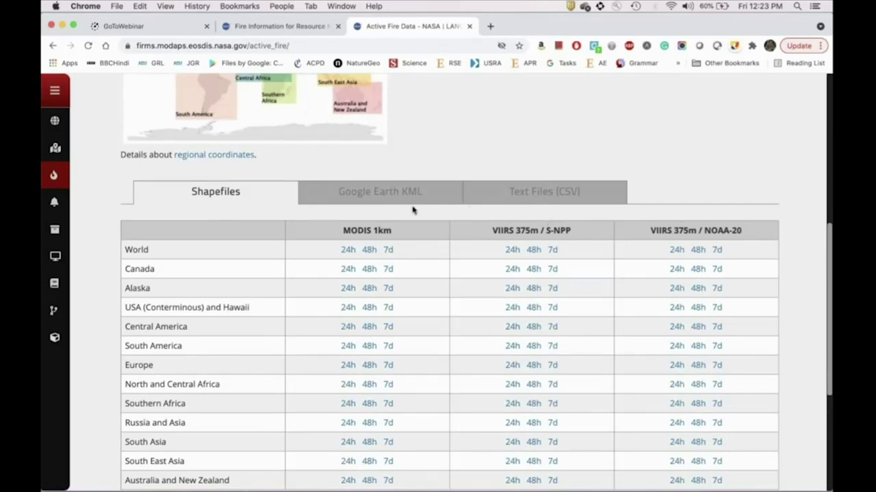
pyautogui.click(544, 194)
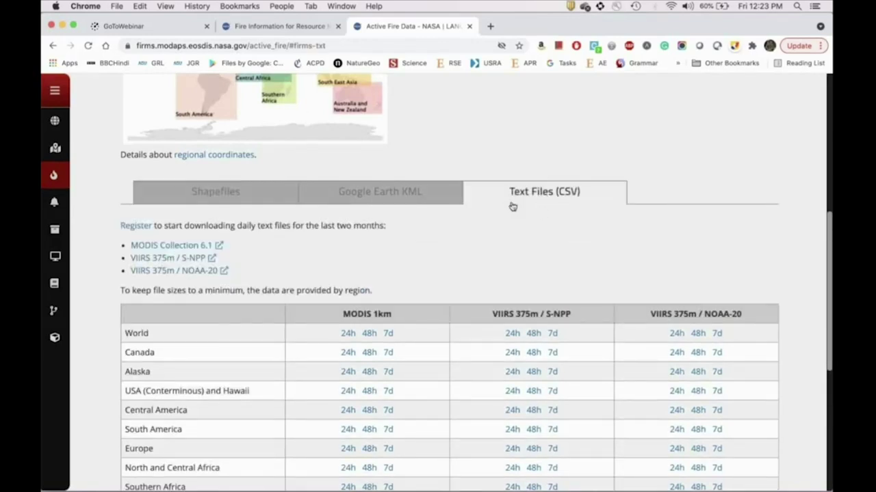
# Look through the CSV download table for the regions, the MODIS and VIIRS products, and the 24h, 48h and 7d periods.
pyautogui.scroll(-5, 512, 205)
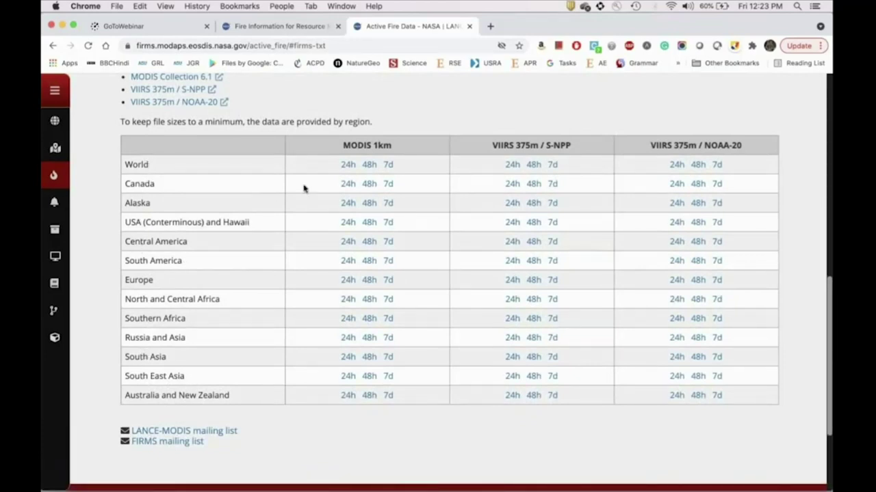
pyautogui.scroll(2, 357, 166)
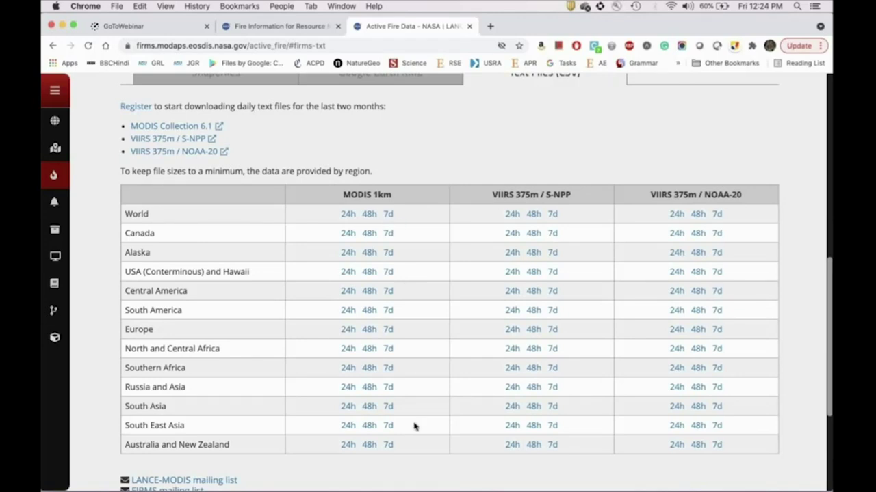
pyautogui.scroll(-3, 402, 448)
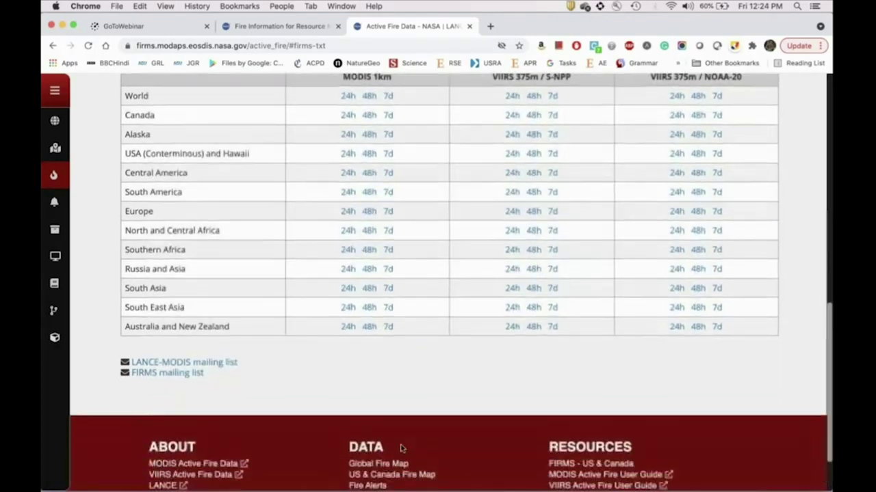
pyautogui.scroll(4, 402, 448)
pyautogui.scroll(2, 438, 288)
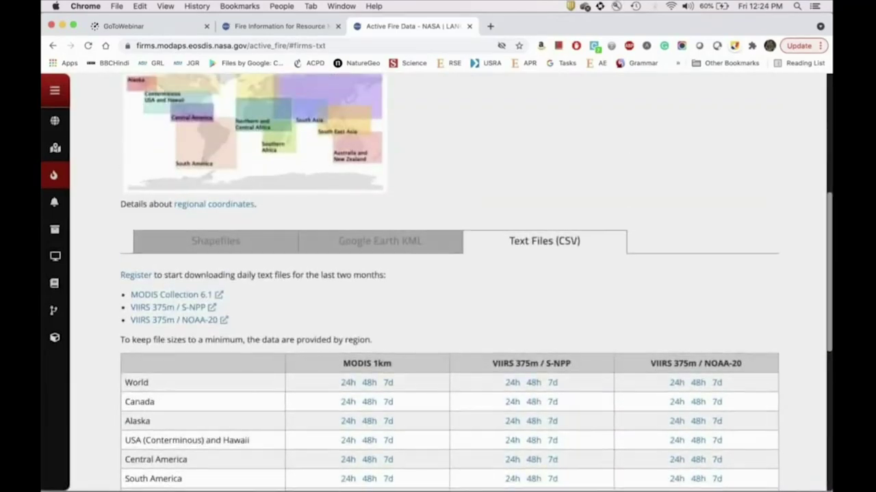
pyautogui.scroll(-3, 438, 287)
pyautogui.scroll(-1, 379, 425)
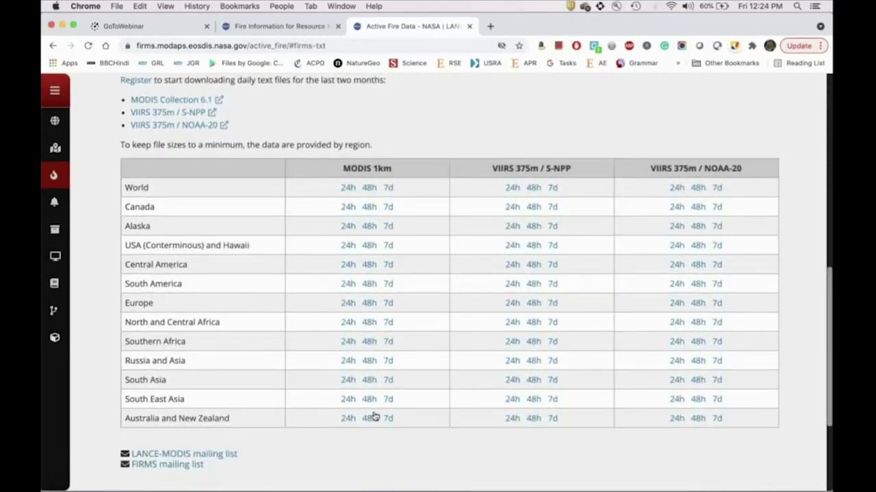
# Switch to Excel and bring up the modis_2019_Barbados fire data file.
pyautogui.moveTo(117, 479)
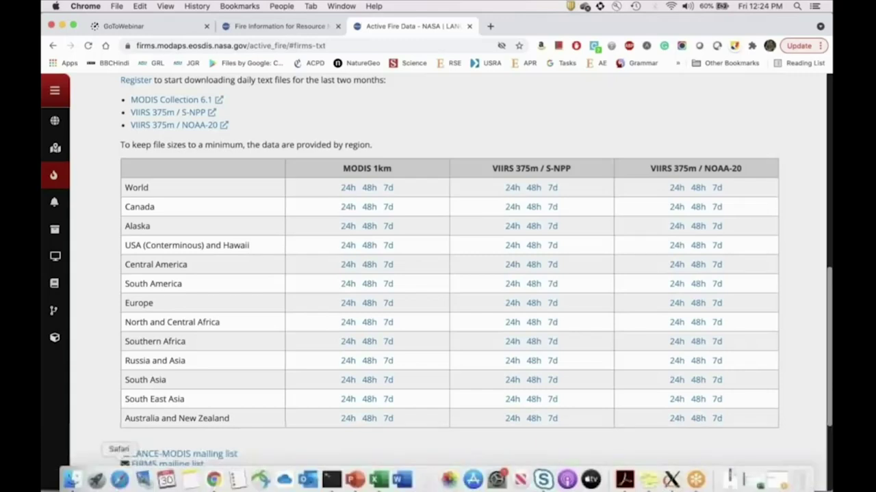
pyautogui.click(379, 479)
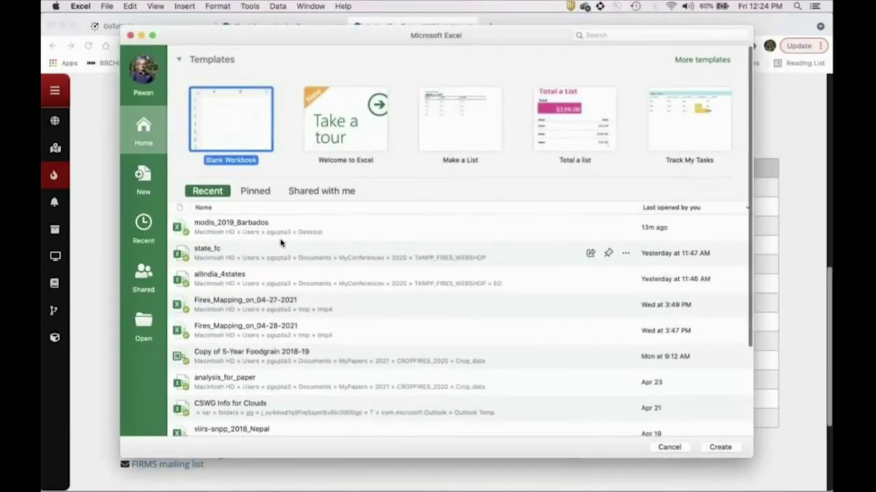
pyautogui.press('Escape')
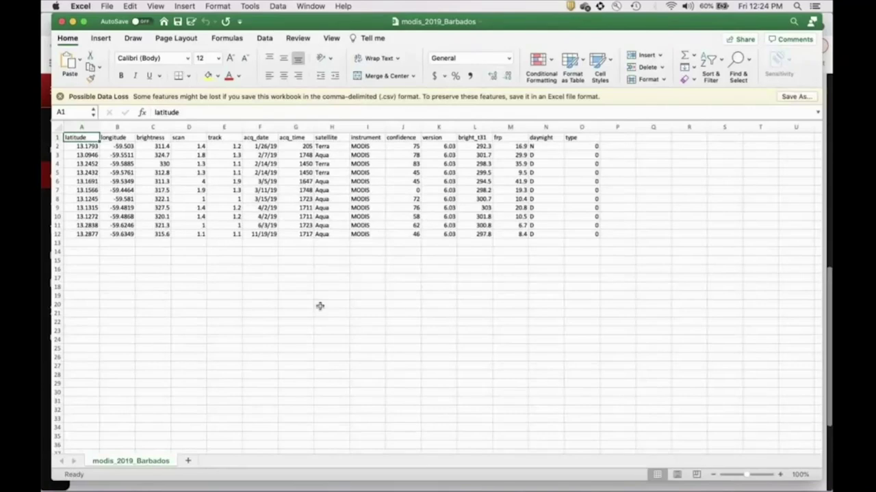
# Enlarge the Barbados fire sheet to 159% and examine its columns from latitude through type.
pyautogui.moveTo(747, 476); pyautogui.dragTo(751, 476)
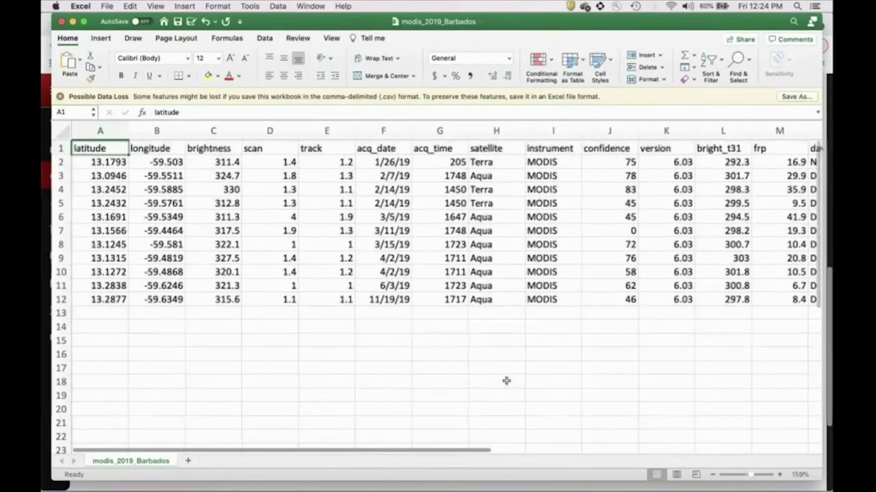
pyautogui.hscroll(5, 506, 380)
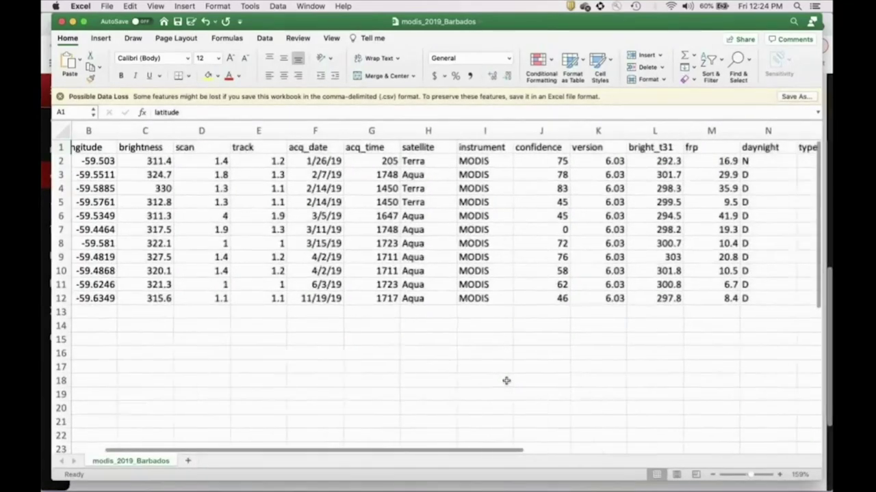
pyautogui.hscroll(-5, 506, 381)
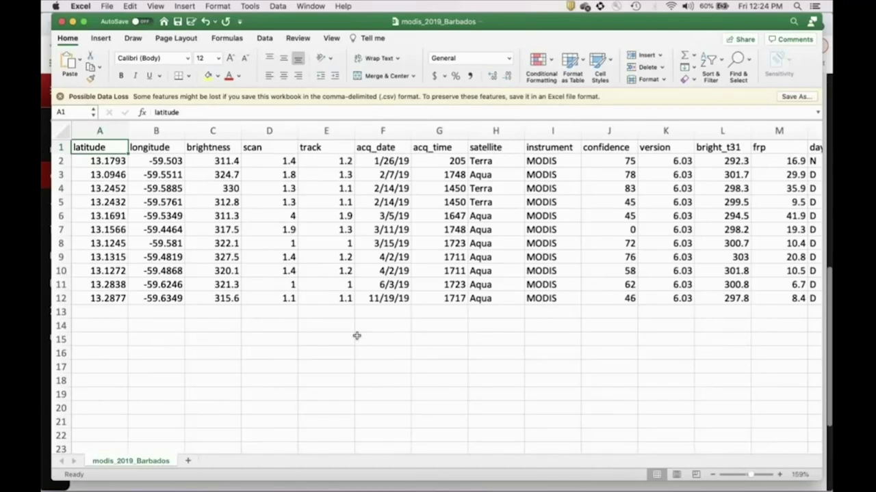
pyautogui.hscroll(3, 356, 335)
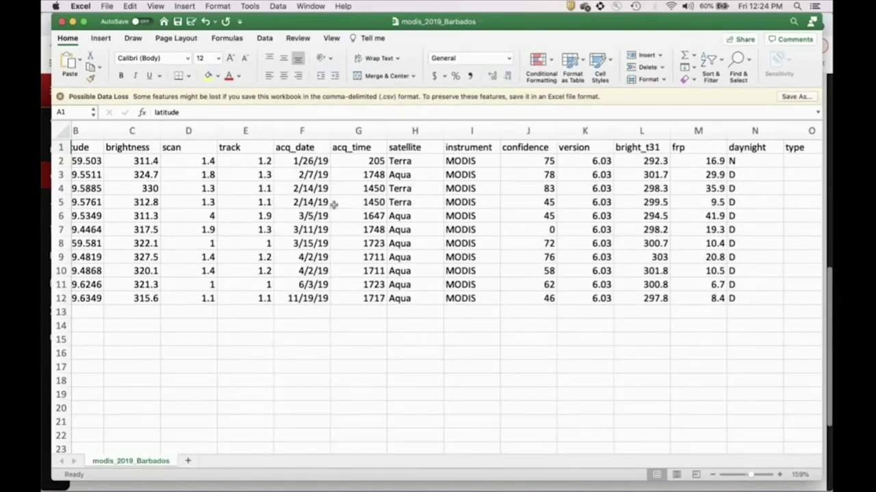
pyautogui.hscroll(3, 373, 214)
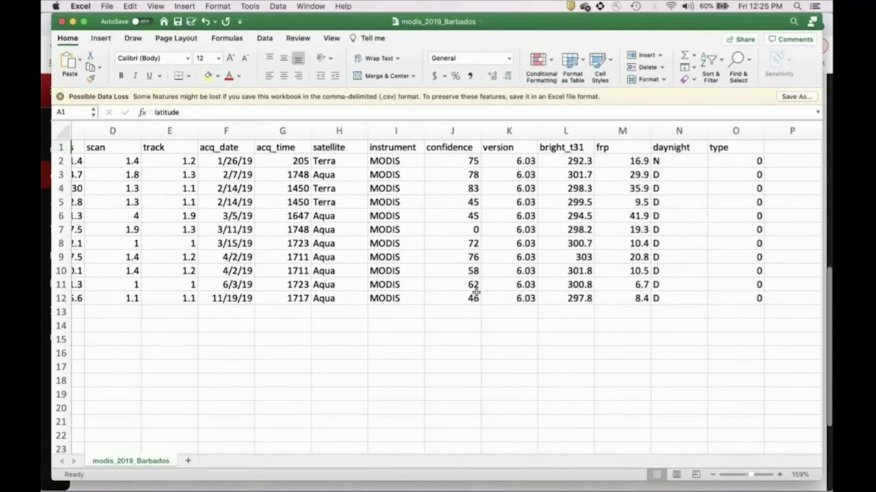
pyautogui.hscroll(3, 475, 293)
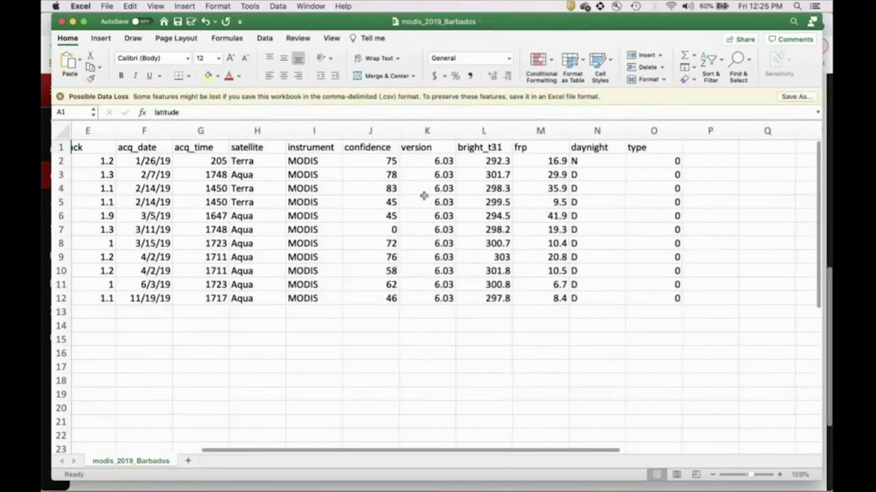
pyautogui.hscroll(2, 459, 293)
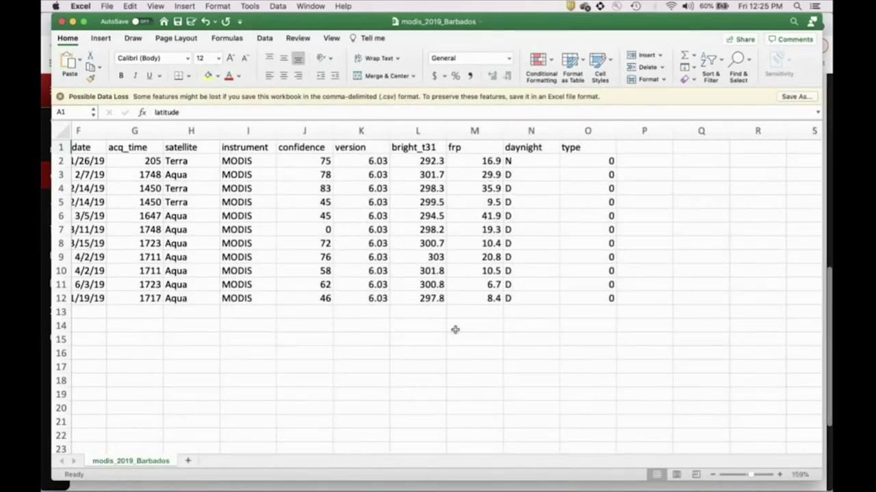
# Select the frp, daynight and type columns in turn to review their entries, undoing any accidental column move.
pyautogui.click(483, 131)
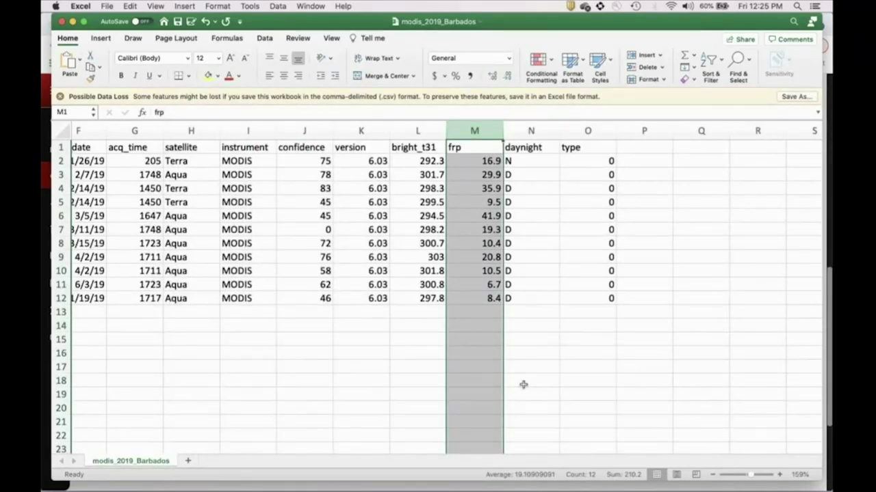
pyautogui.click(533, 131)
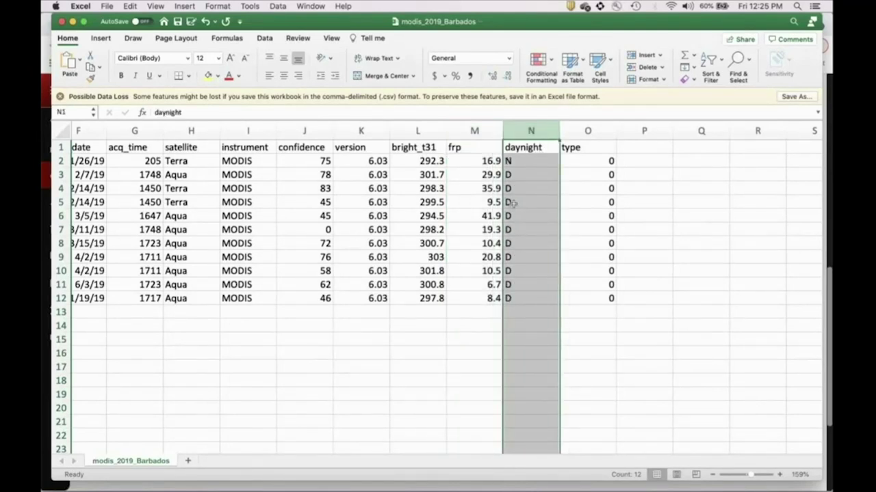
pyautogui.click(598, 190)
pyautogui.click(603, 133)
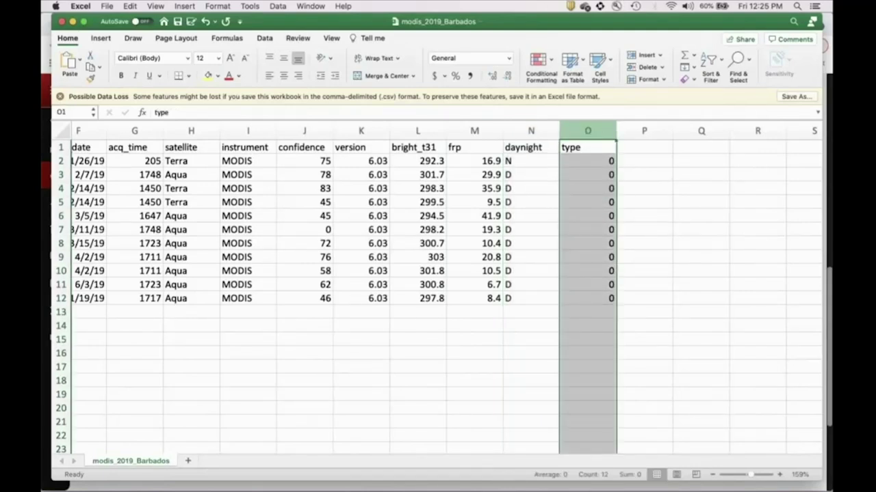
pyautogui.moveTo(616, 297); pyautogui.dragTo(640, 281)
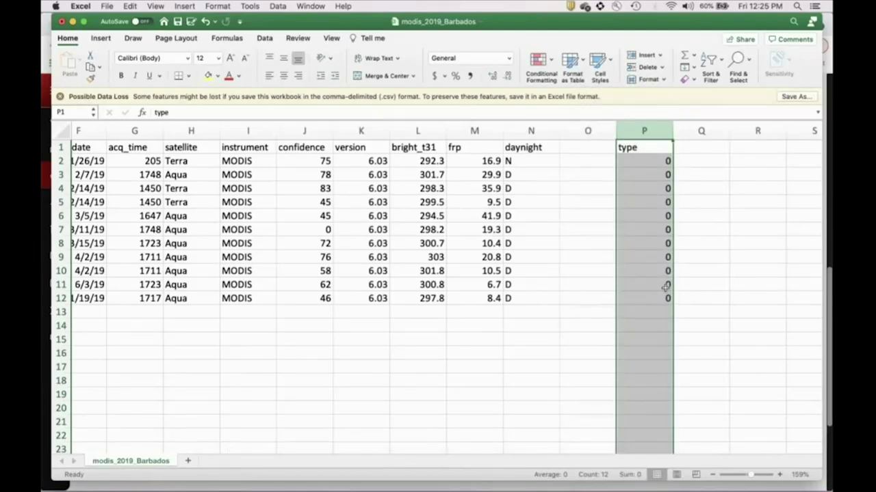
pyautogui.press('super+z')
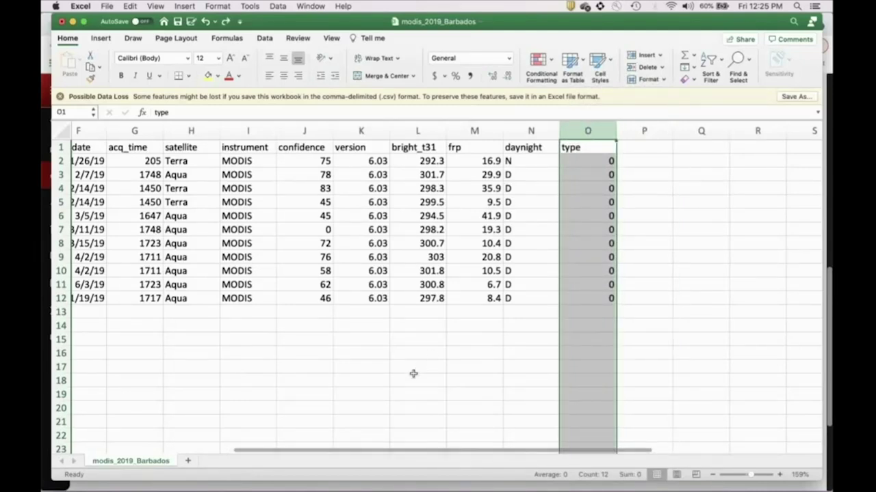
pyautogui.hscroll(-5, 360, 377)
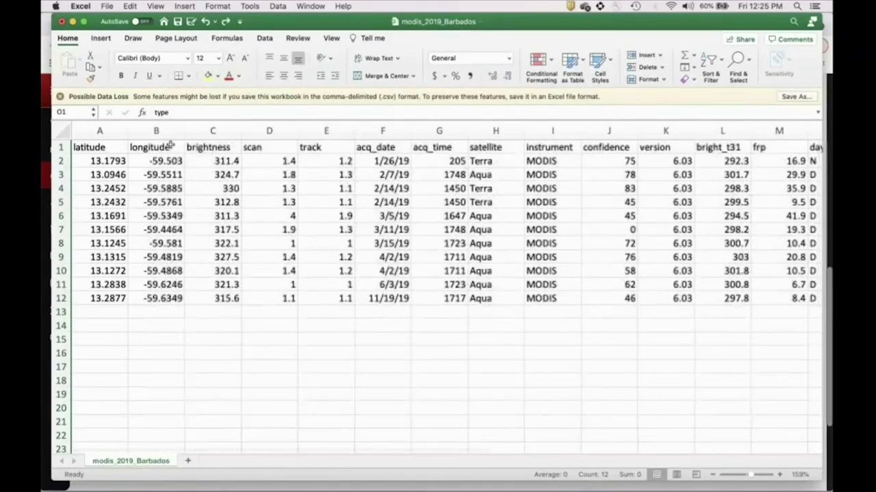
# Switch back to Chrome and open the FIRMS Fire Alerts subscription page.
pyautogui.click(219, 480)
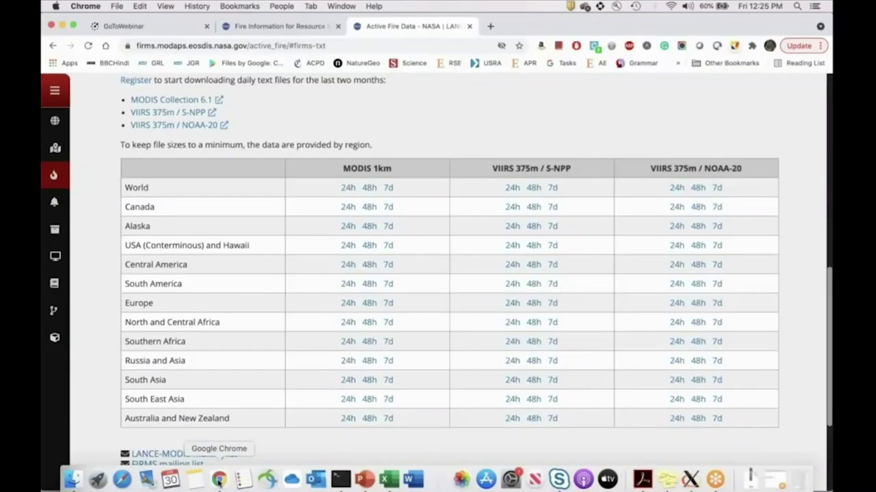
pyautogui.scroll(10, 271, 379)
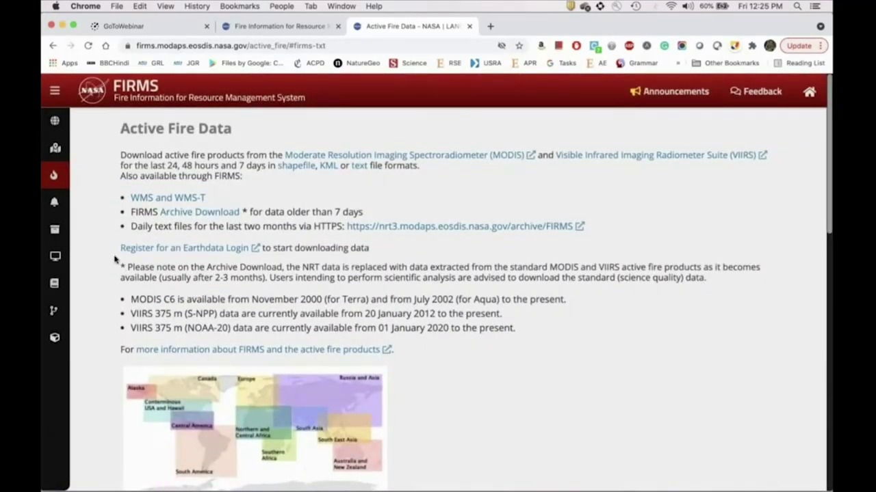
pyautogui.moveTo(57, 204)
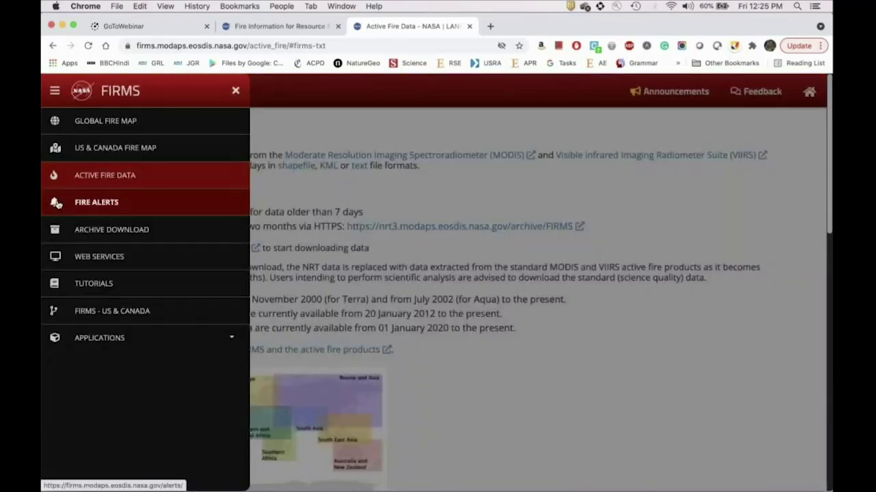
pyautogui.click(97, 206)
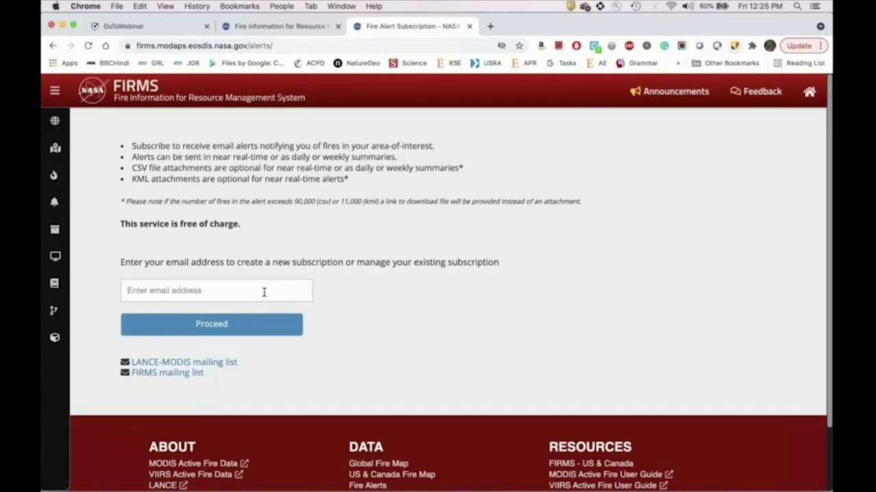
# Enter the subscriber's e-mail address on the Fire Alerts page and start creating a new fire alert.
pyautogui.click(263, 293)
pyautogui.click(268, 317)
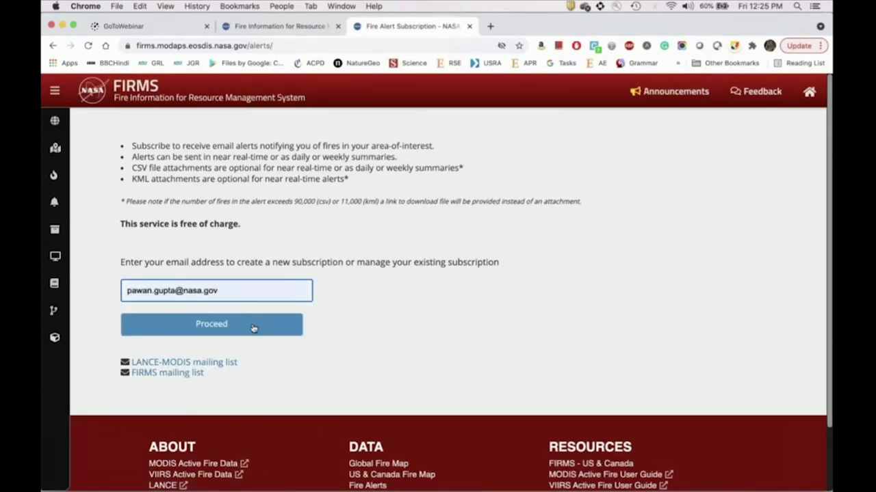
pyautogui.click(253, 328)
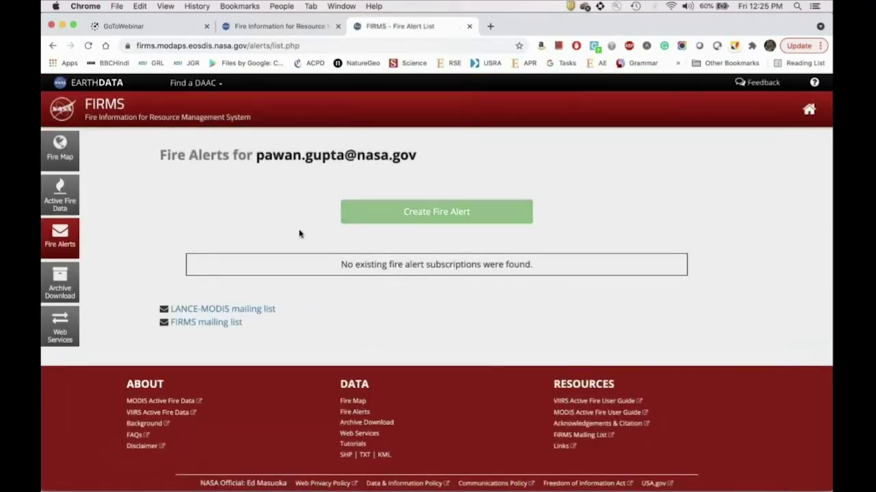
pyautogui.click(432, 213)
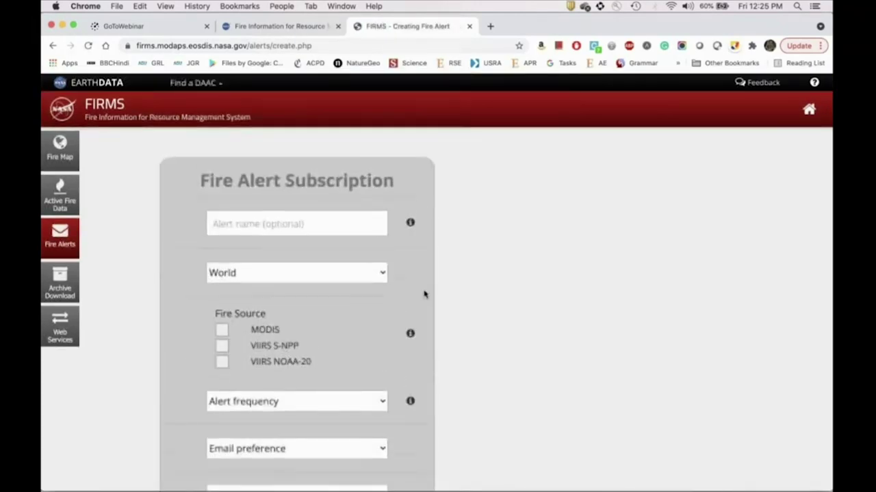
# Review the Fire Alert Subscription form, including its area choices, fire sources, alert frequency, e-mail preference and file attachment options.
pyautogui.scroll(-1, 363, 345)
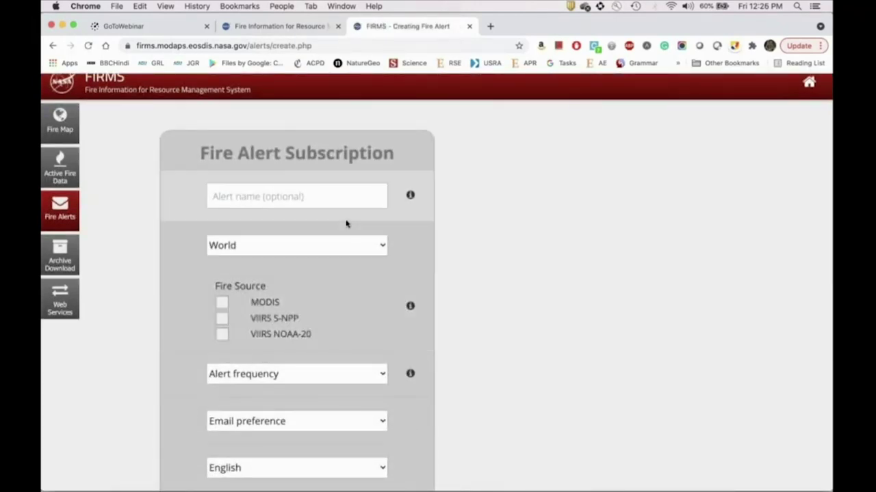
pyautogui.click(324, 251)
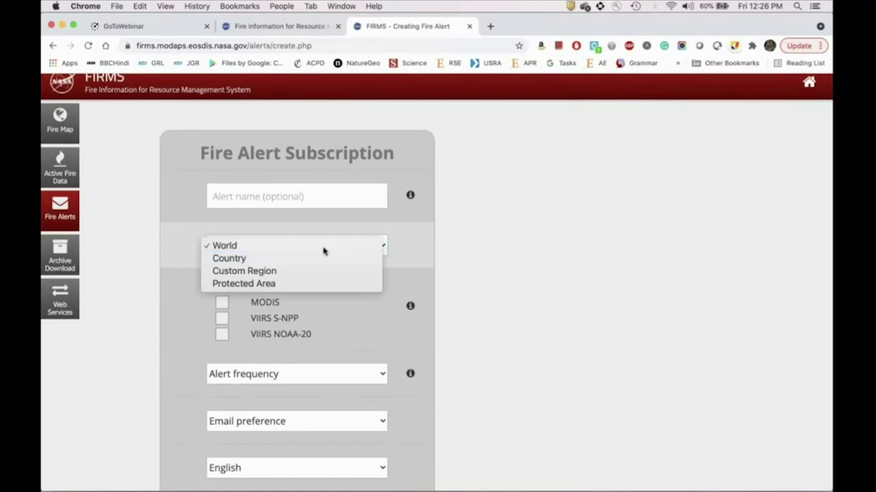
pyautogui.click(322, 250)
pyautogui.scroll(-3, 455, 357)
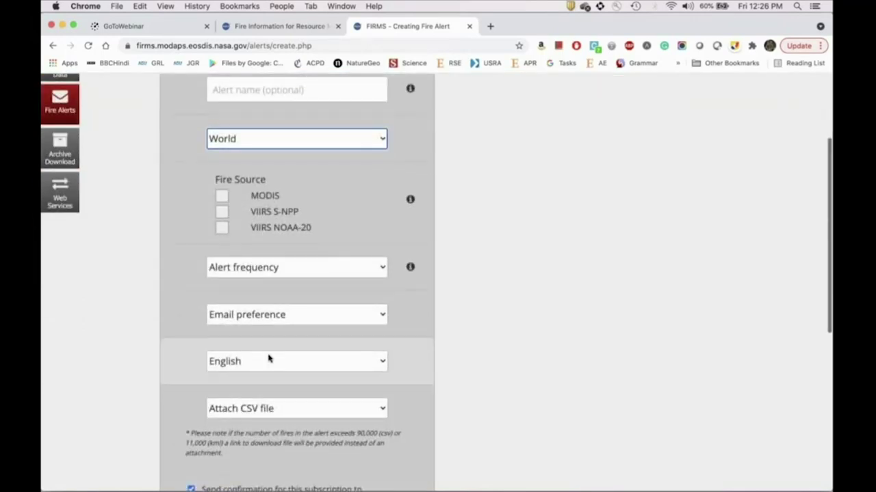
pyautogui.scroll(-3, 289, 430)
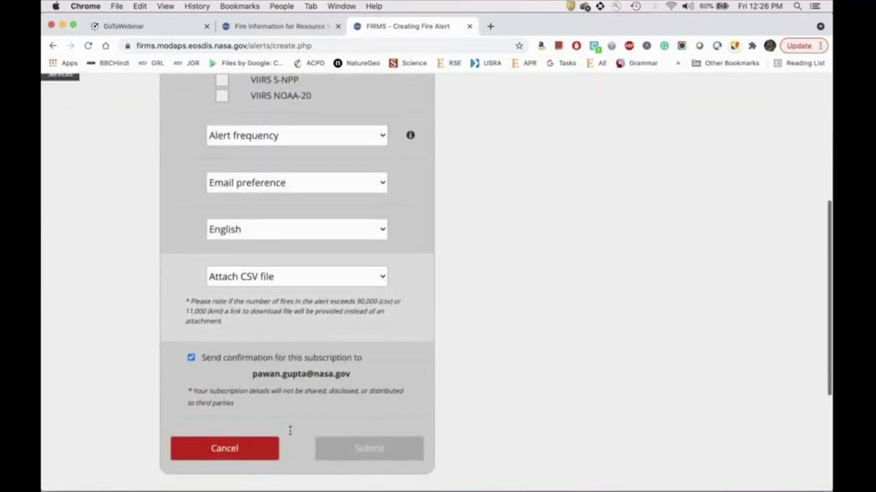
pyautogui.scroll(5, 289, 429)
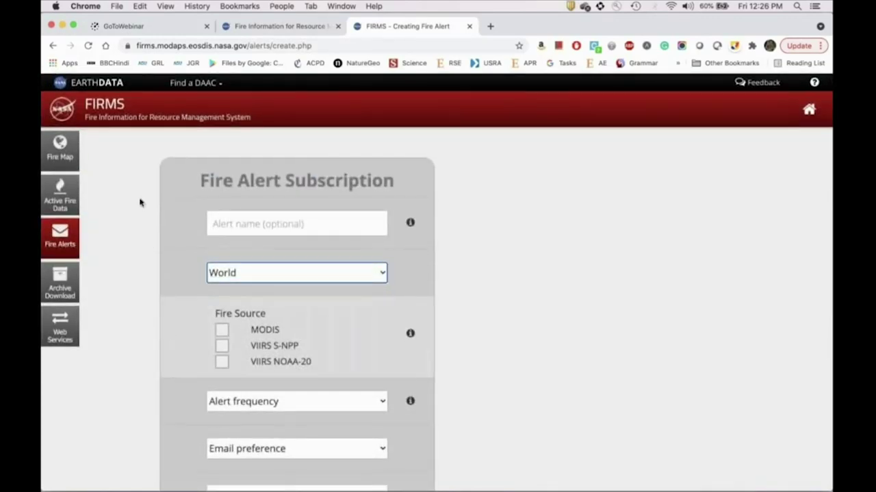
# Leave the fire alert form and open the Archive Download page to review its file formats and temporal coverage.
pyautogui.click(51, 45)
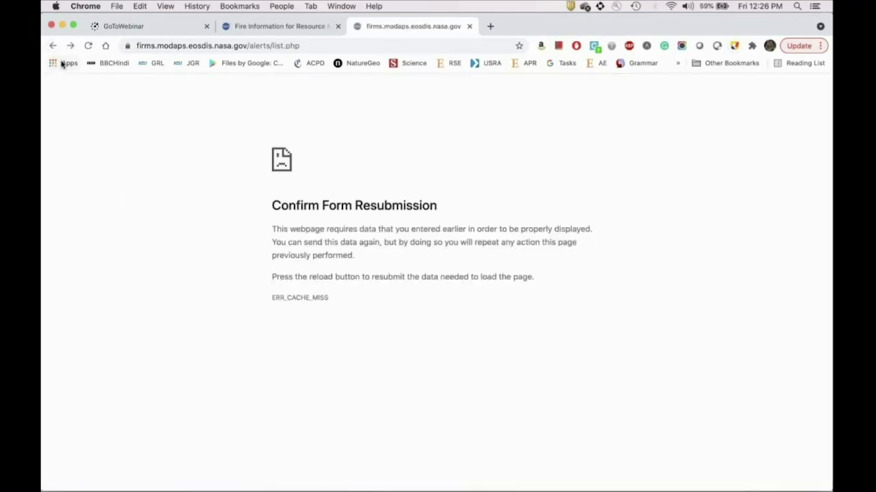
pyautogui.click(53, 46)
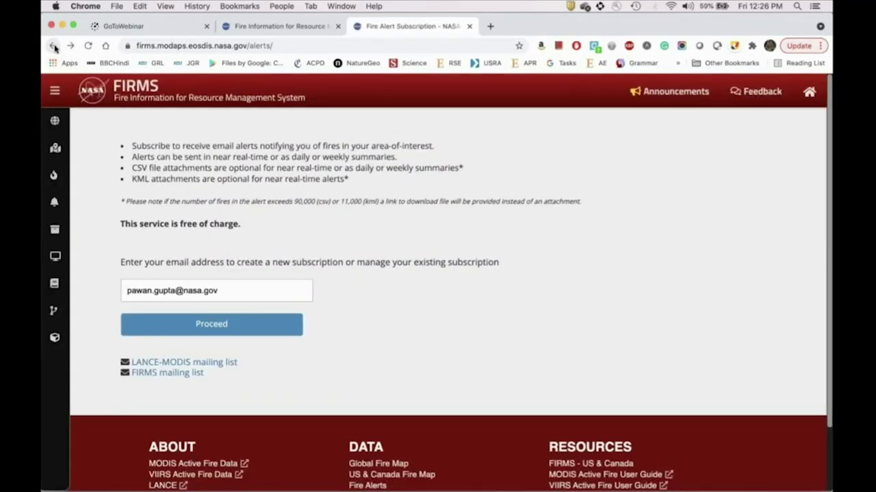
pyautogui.moveTo(56, 177)
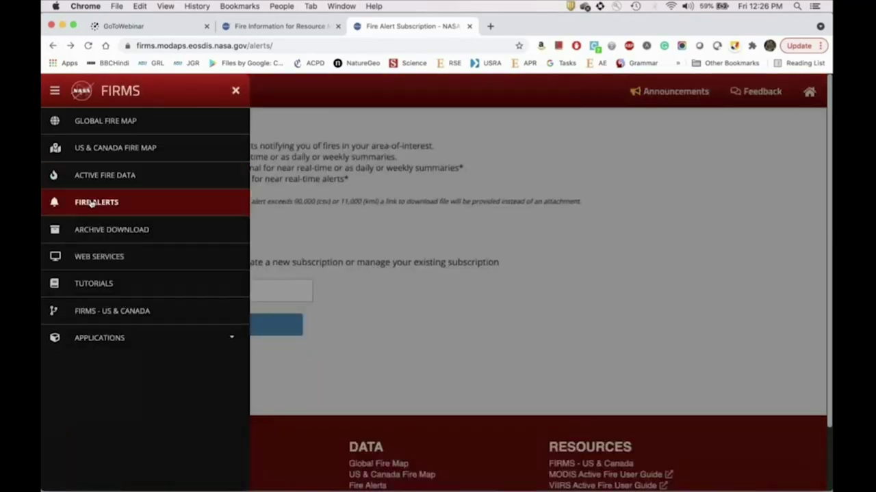
pyautogui.click(106, 230)
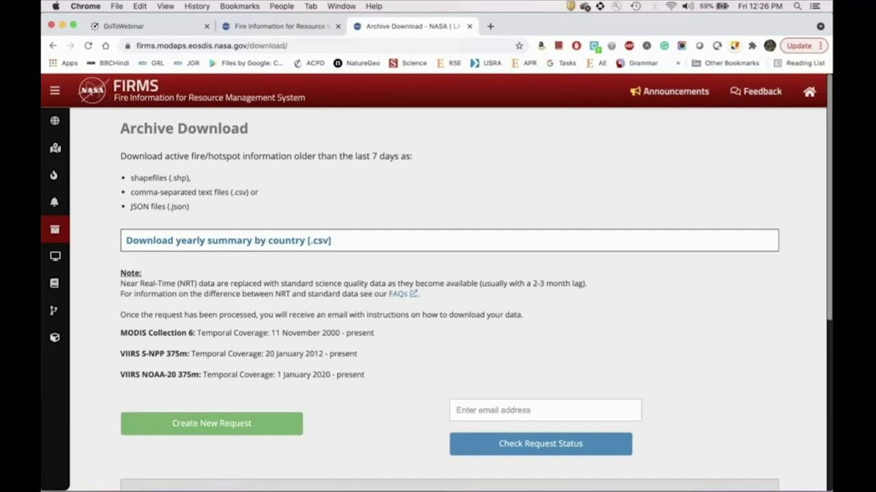
pyautogui.scroll(-1, 450, 281)
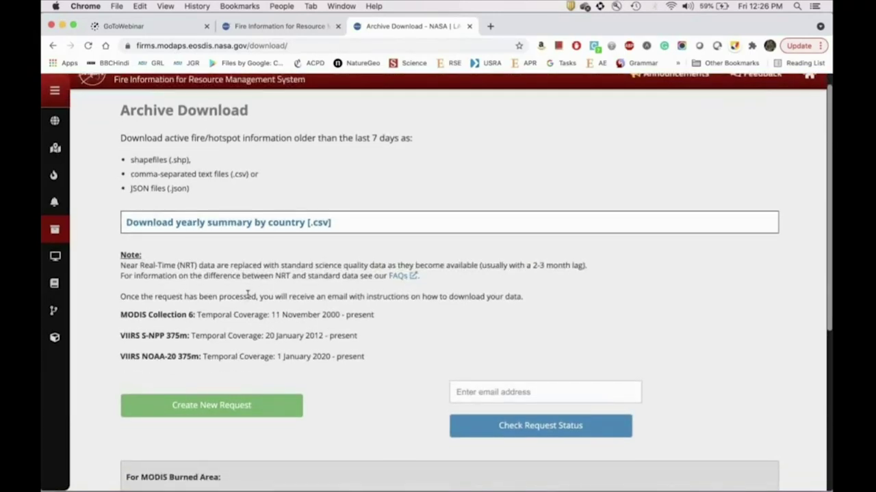
pyautogui.scroll(1, 248, 294)
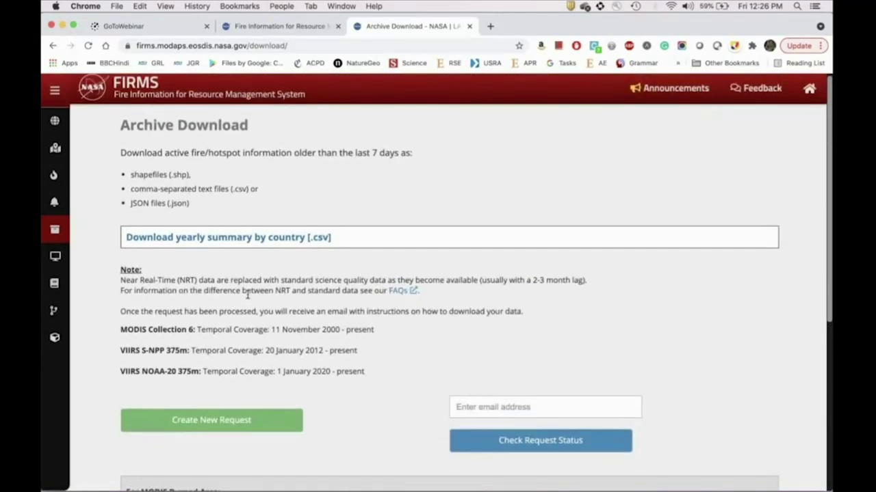
# Open the yearly summary by country and browse the MODIS files listed by year.
pyautogui.click(184, 242)
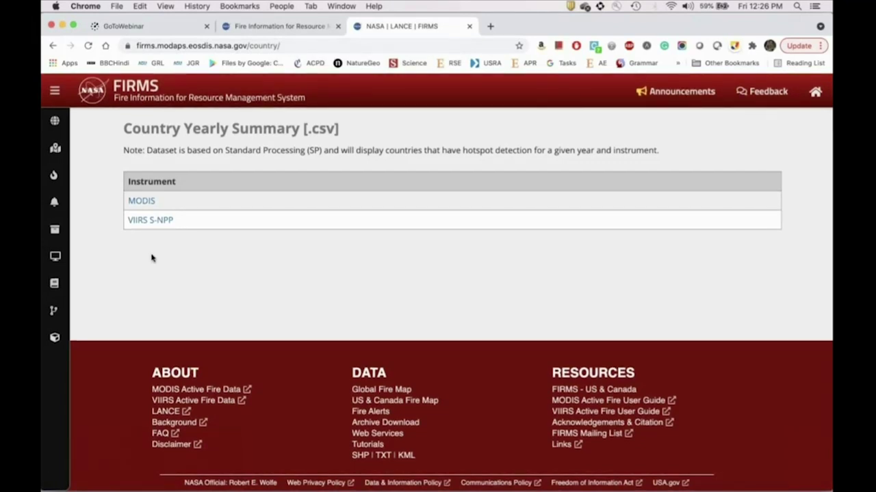
pyautogui.click(142, 202)
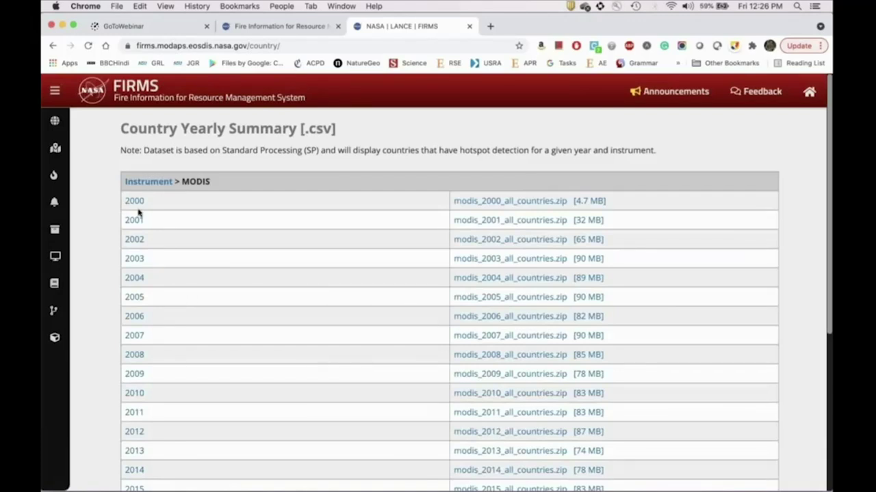
pyautogui.scroll(-5, 138, 213)
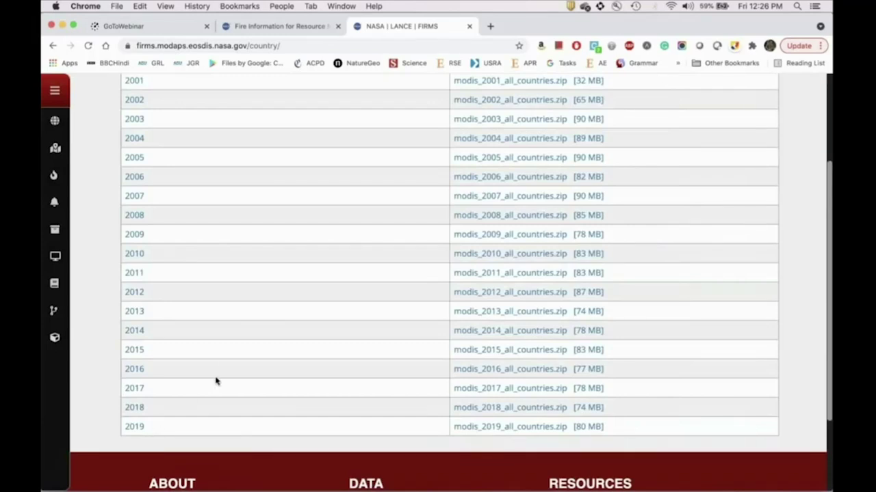
pyautogui.scroll(1, 230, 366)
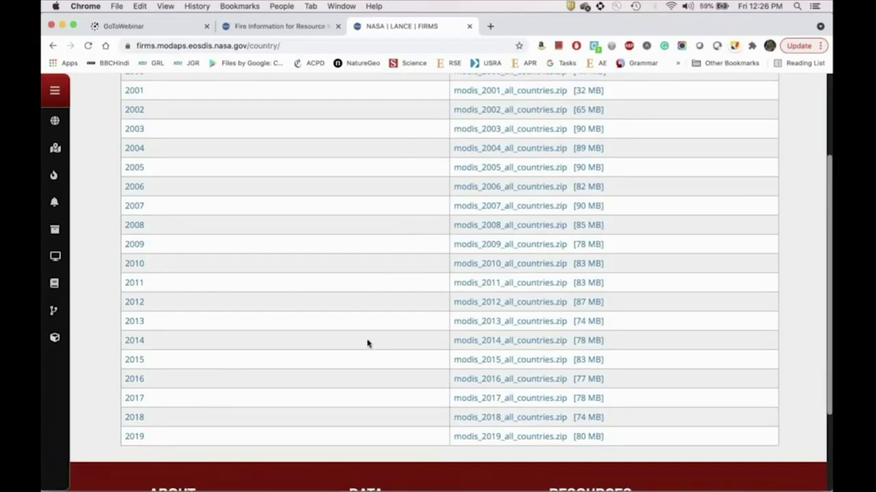
pyautogui.scroll(2, 366, 343)
pyautogui.scroll(-3, 328, 358)
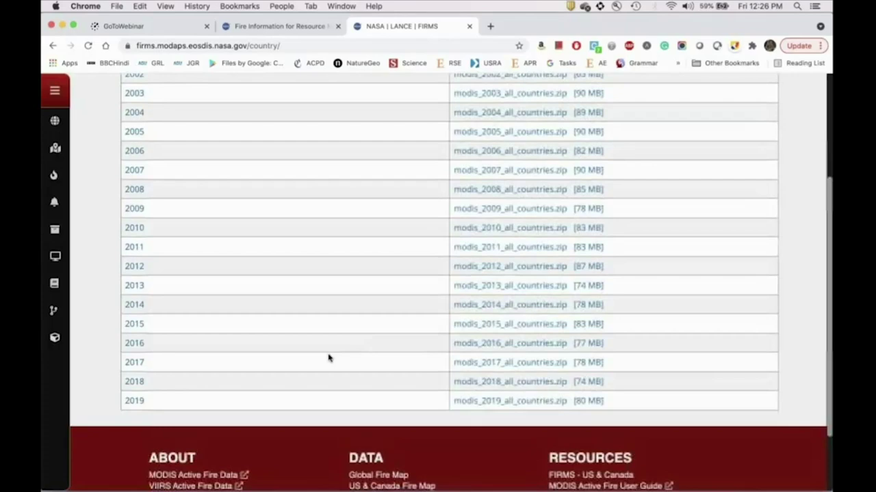
# Open the 2019 MODIS yearly summary and browse its country CSV files.
pyautogui.click(135, 401)
pyautogui.scroll(3, 333, 173)
pyautogui.scroll(-10, 333, 173)
pyautogui.scroll(-2, 333, 173)
# Search the country list for "zambia" and save the file to the Desktop as modis_2019_Zambia.csv.
pyautogui.press('super+f')
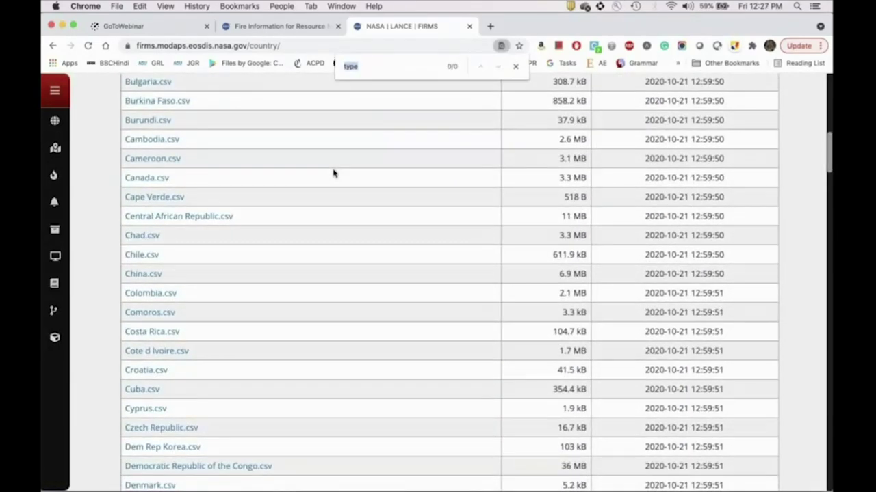
pyautogui.write('za')
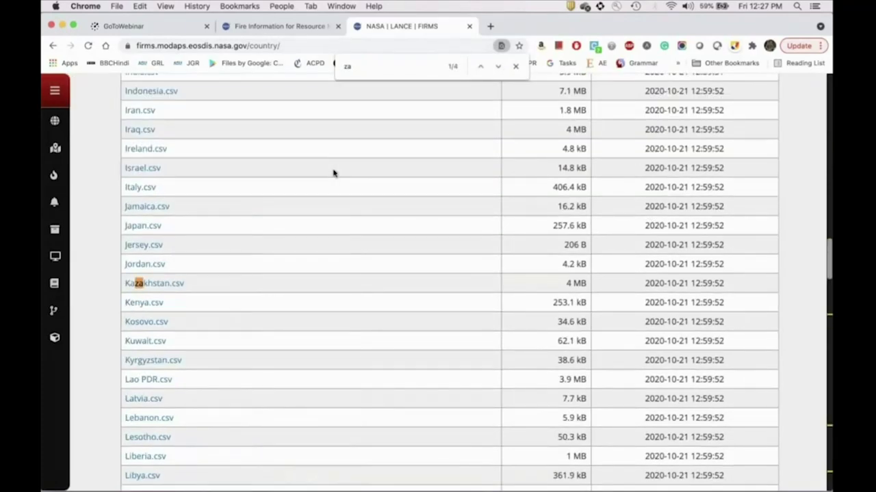
pyautogui.write('mb')
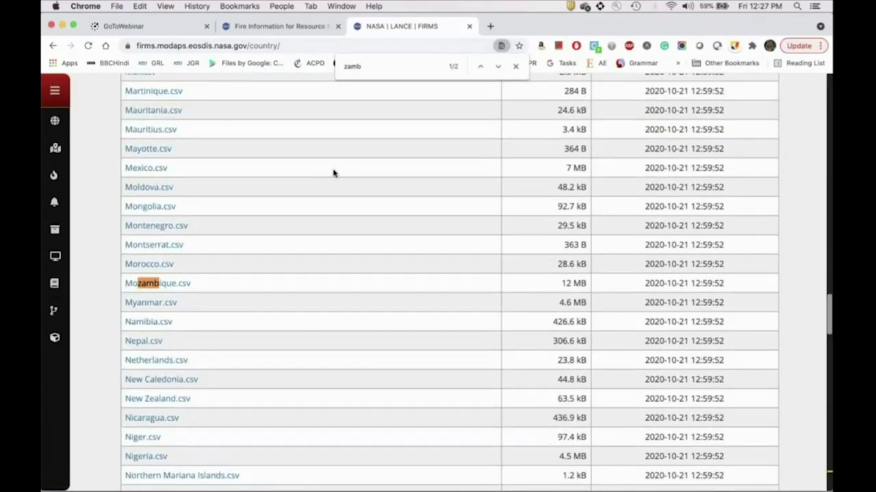
pyautogui.write('ia')
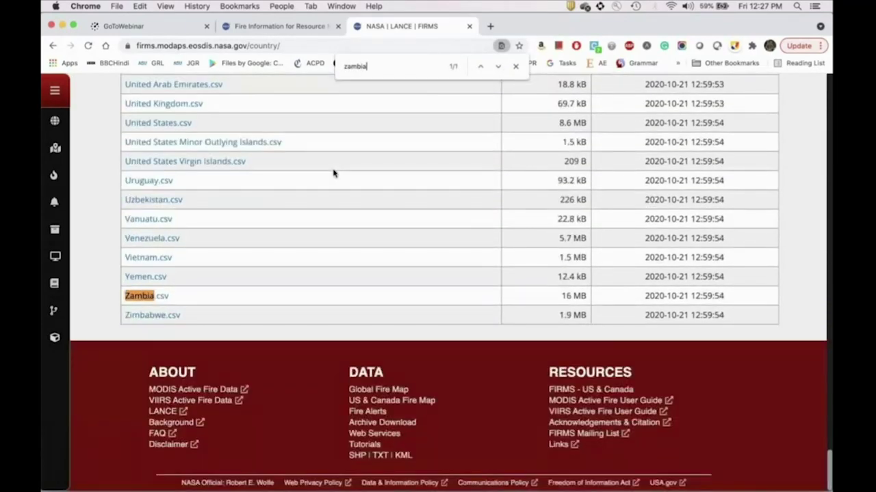
pyautogui.click(165, 298)
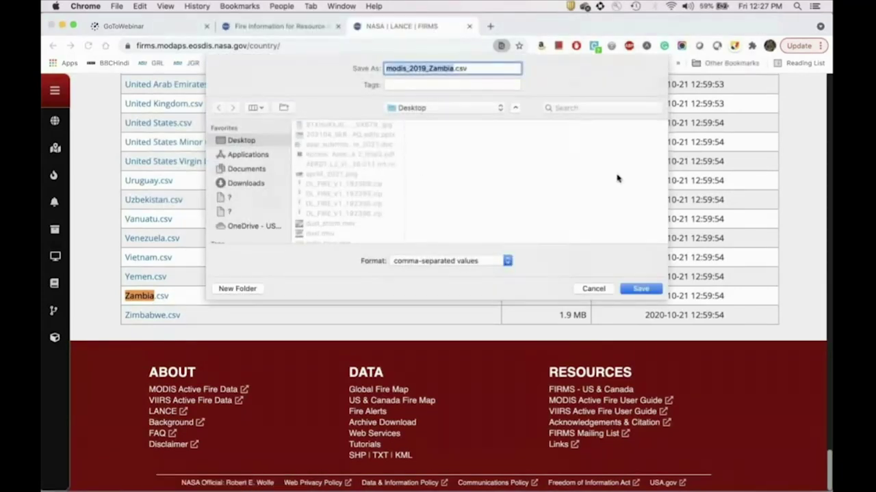
pyautogui.click(655, 289)
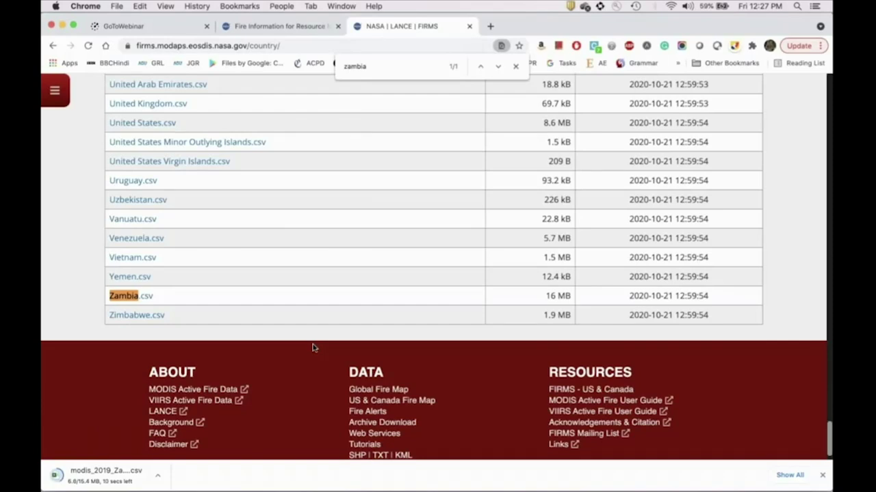
# Switch to Excel and reposition and widen the modis_2019_Barbados window to fill the screen width.
pyautogui.click(389, 479)
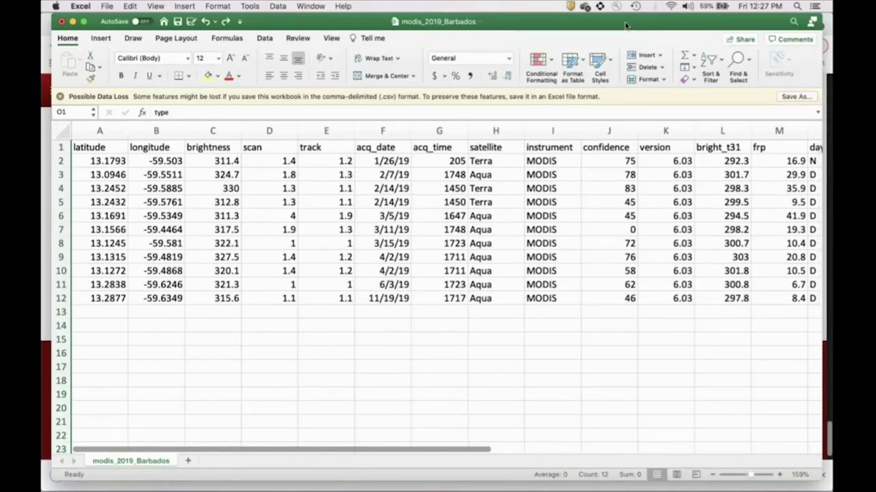
pyautogui.moveTo(625, 26); pyautogui.dragTo(614, 25)
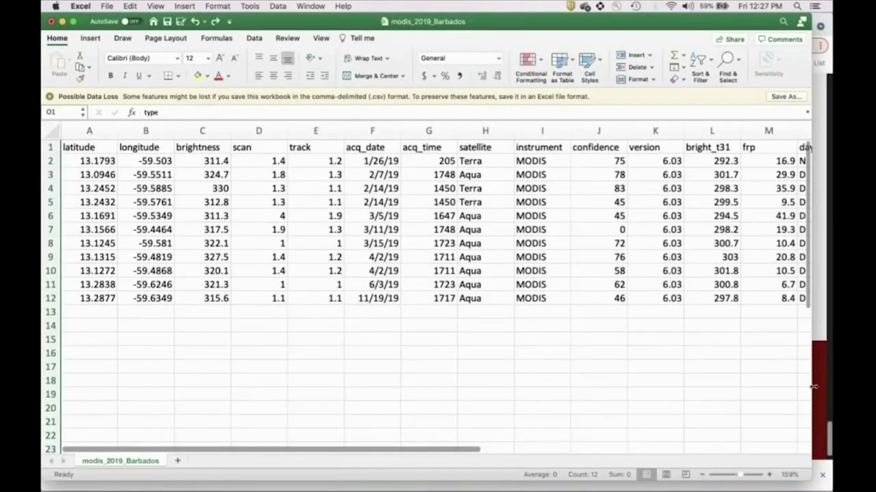
pyautogui.moveTo(822, 387); pyautogui.dragTo(842, 387)
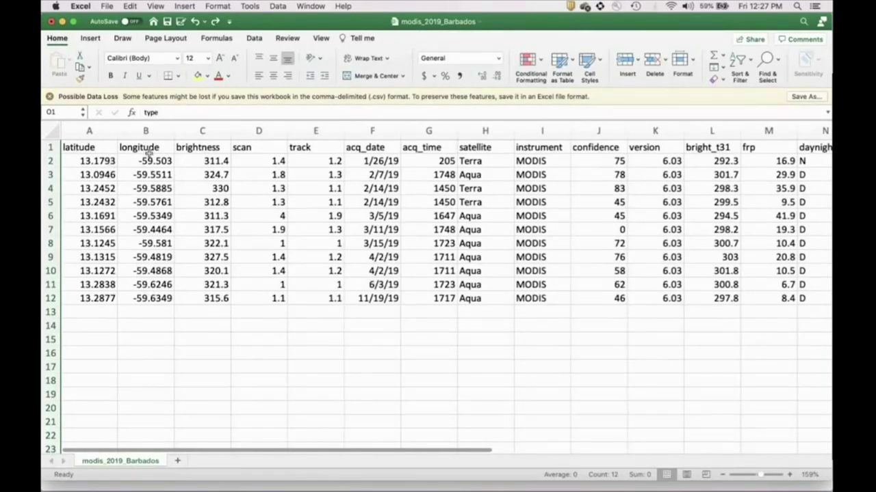
# Add filters to the Barbados fire data columns starting at latitude, and view the latitude column's filter options.
pyautogui.moveTo(90, 132); pyautogui.dragTo(817, 159)
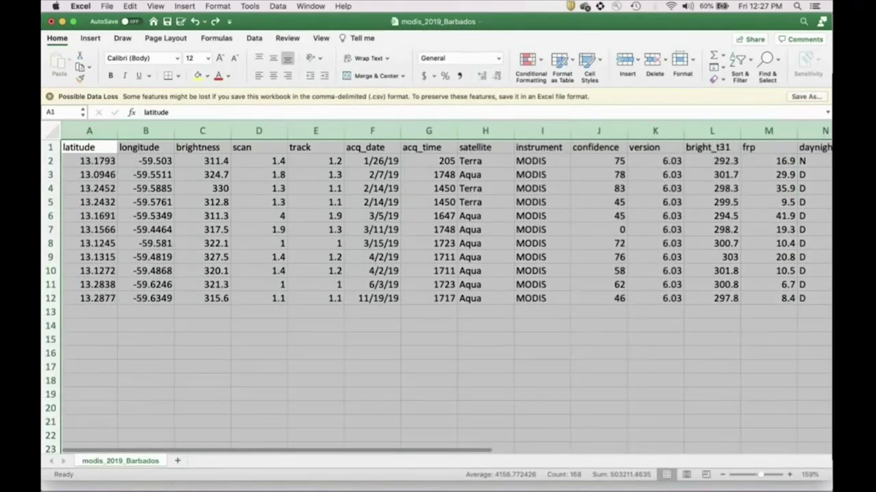
pyautogui.click(749, 62)
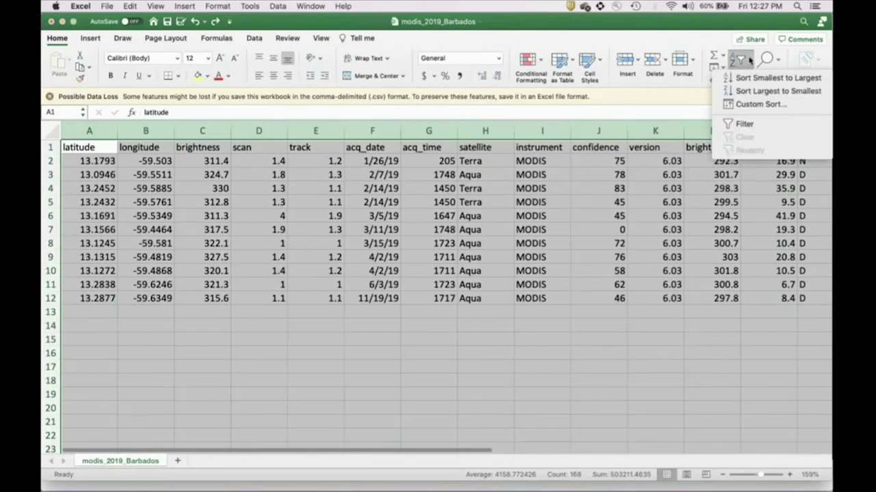
pyautogui.click(755, 132)
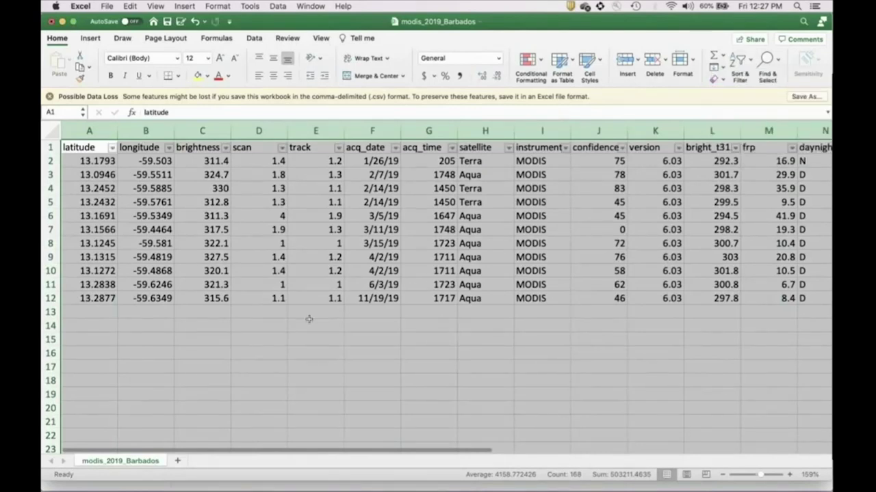
pyautogui.click(113, 148)
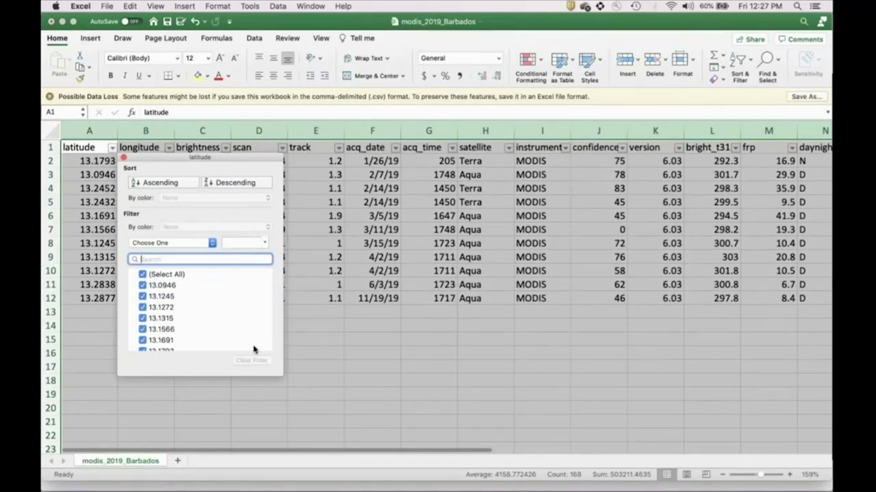
pyautogui.click(124, 158)
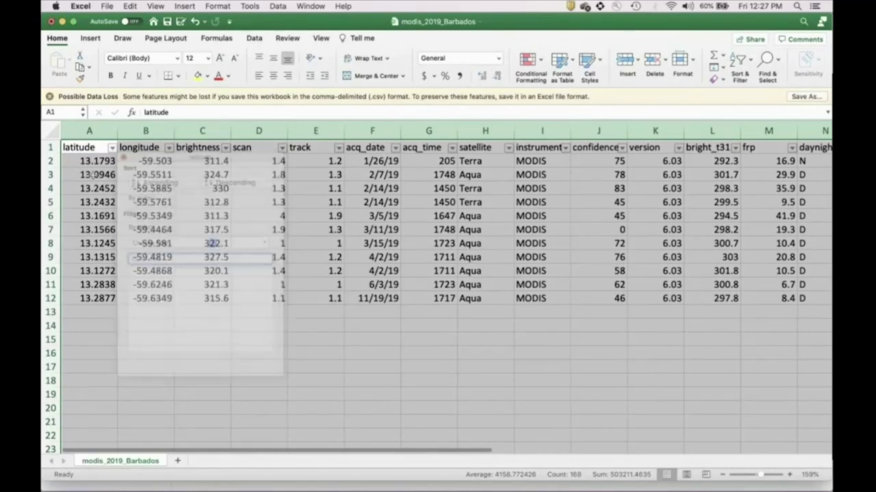
# Select the data from scan through acq_time, followed by the latitude and longitude values in A2:B12, to review them.
pyautogui.click(177, 254)
pyautogui.moveTo(267, 166); pyautogui.dragTo(400, 311)
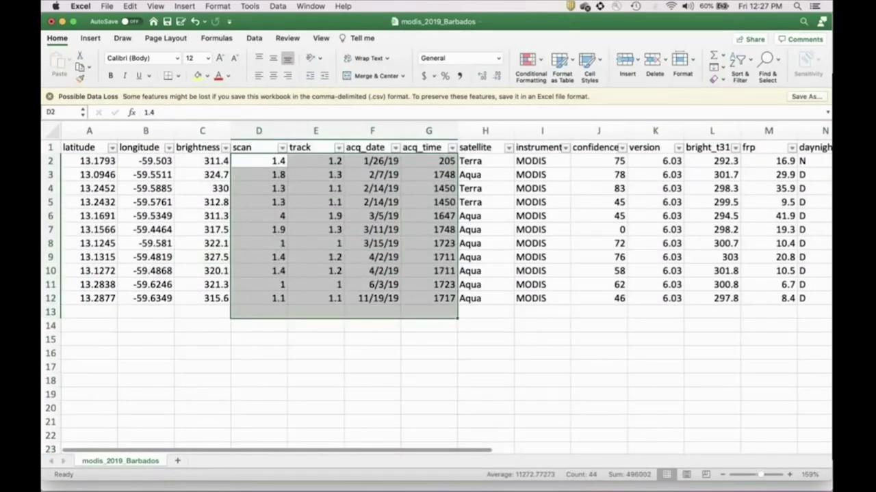
pyautogui.moveTo(80, 162); pyautogui.dragTo(141, 296)
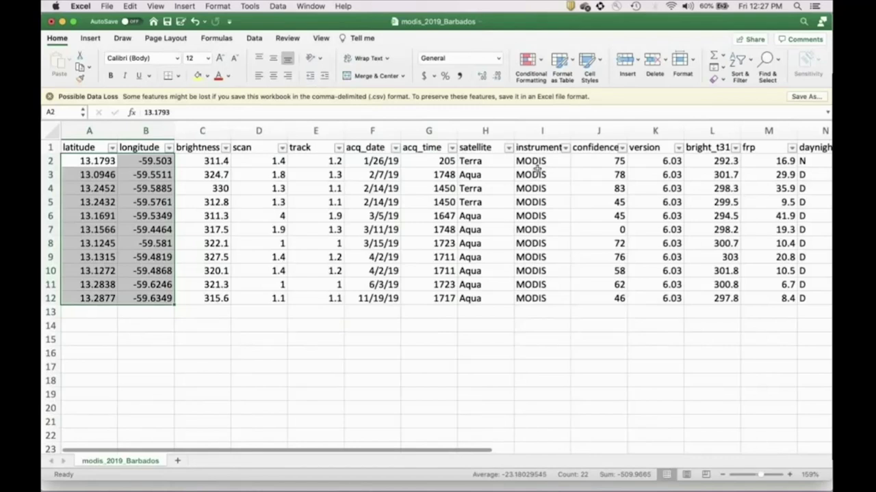
# Filter the satellite column to show only Aqua records and select the visible instrument values in I3:I12.
pyautogui.click(508, 148)
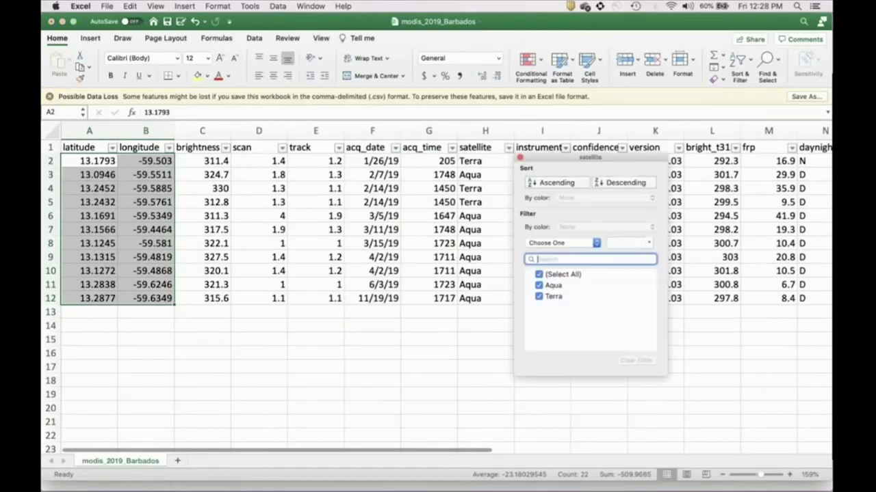
pyautogui.click(539, 274)
pyautogui.click(540, 286)
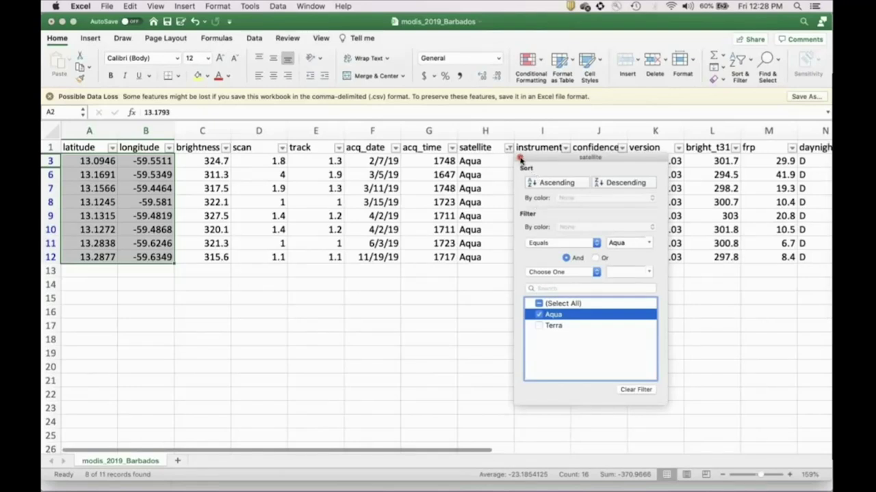
pyautogui.click(520, 158)
pyautogui.moveTo(518, 160); pyautogui.dragTo(537, 266)
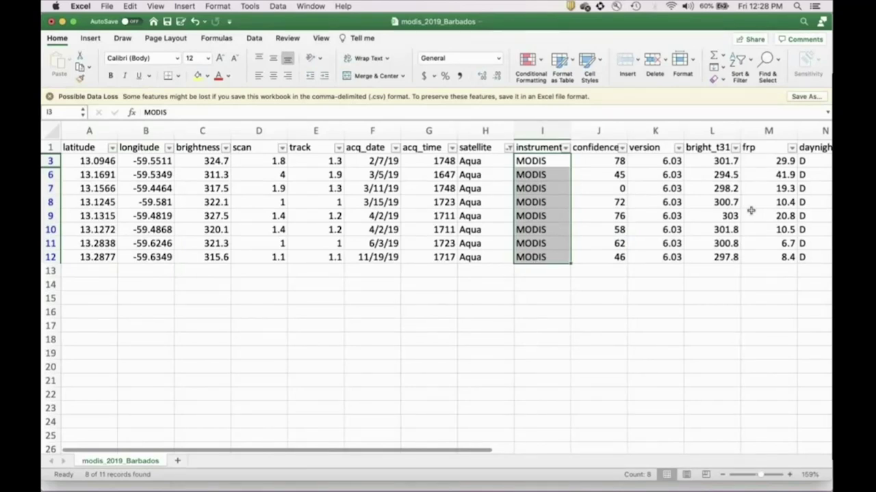
# View the daynight column's filter options and close them without applying a filter.
pyautogui.hscroll(5, 752, 212)
pyautogui.click(607, 148)
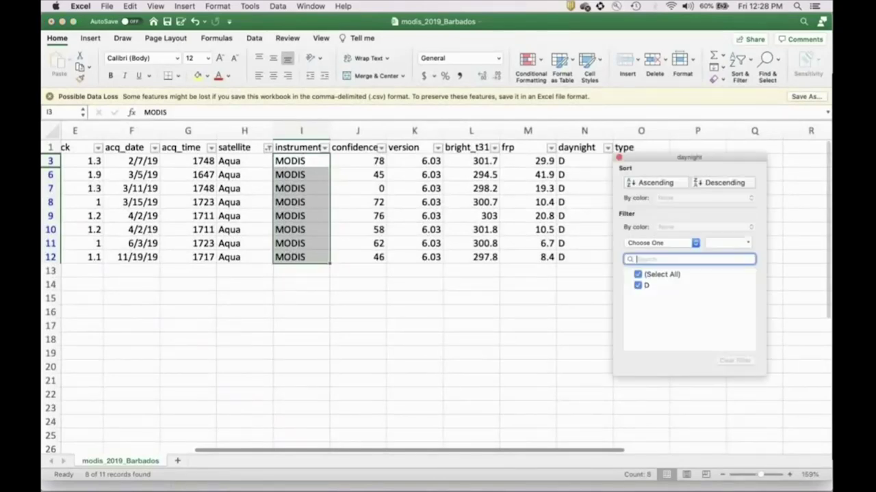
pyautogui.click(664, 276)
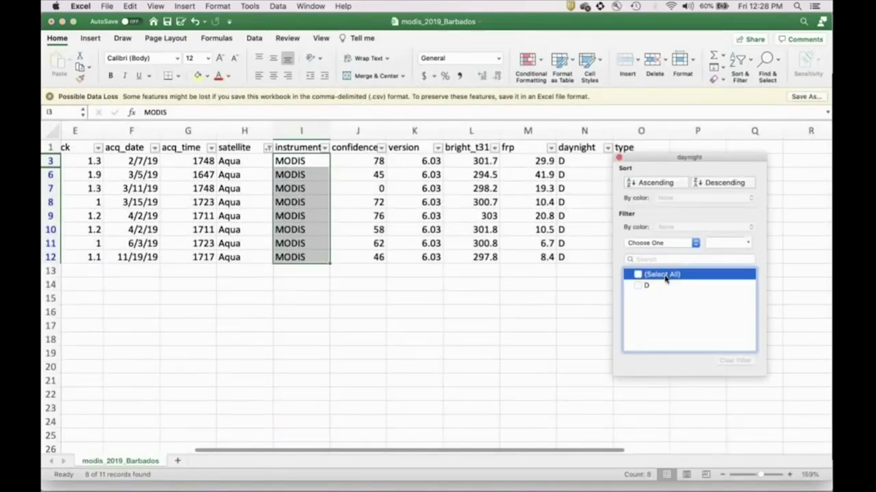
pyautogui.click(619, 158)
pyautogui.hscroll(-5, 402, 323)
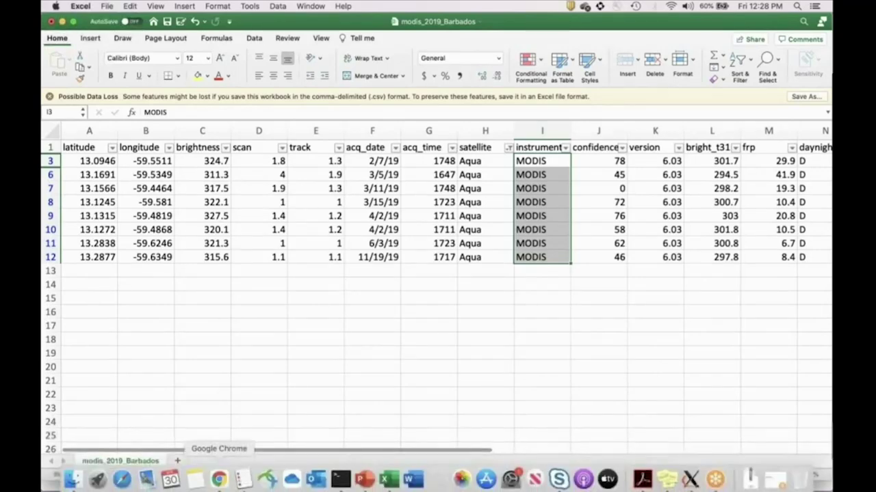
# Switch to Chrome, return from the country list to the FIRMS Archive Download page, and create a new download request.
pyautogui.click(226, 477)
pyautogui.scroll(20, 270, 181)
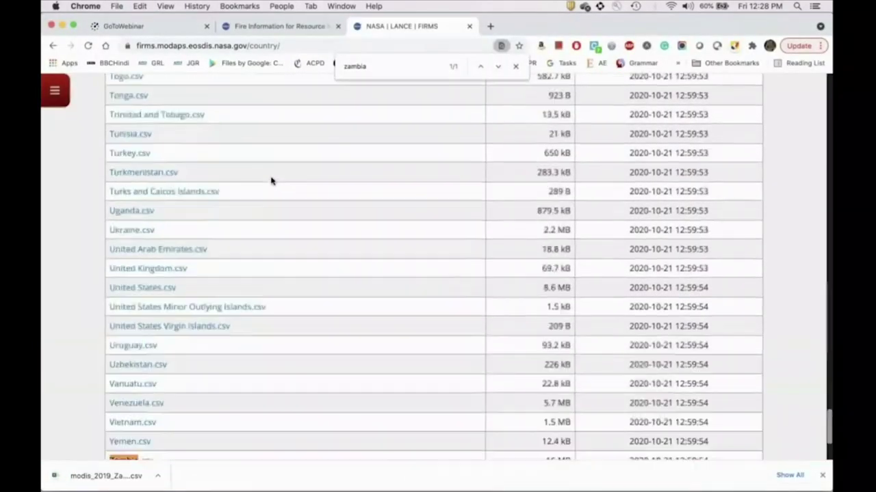
pyautogui.scroll(15, 271, 181)
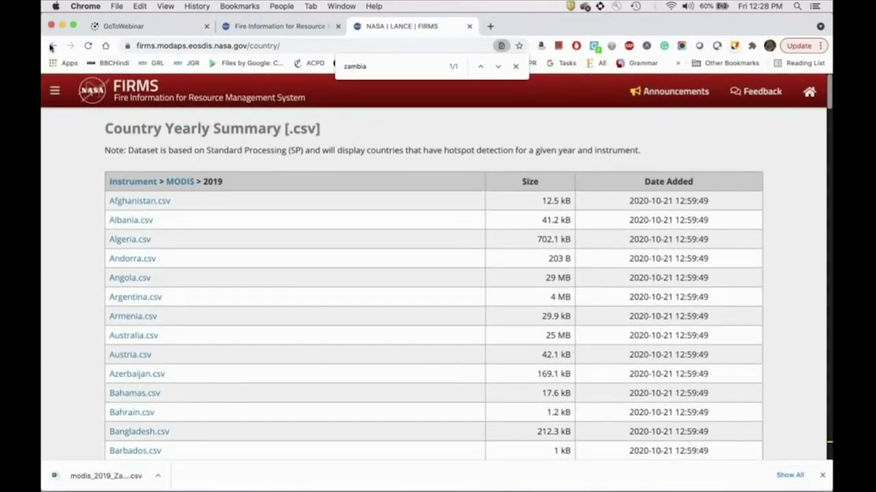
pyautogui.click(52, 46)
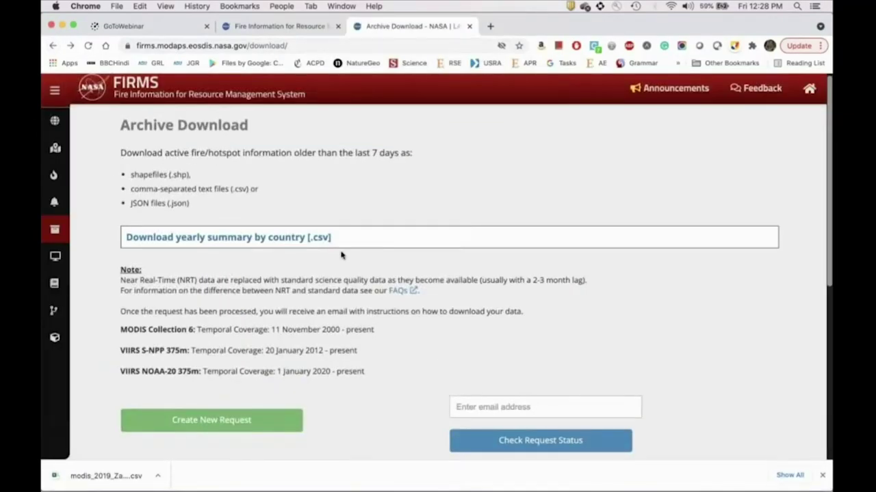
pyautogui.scroll(-3, 341, 255)
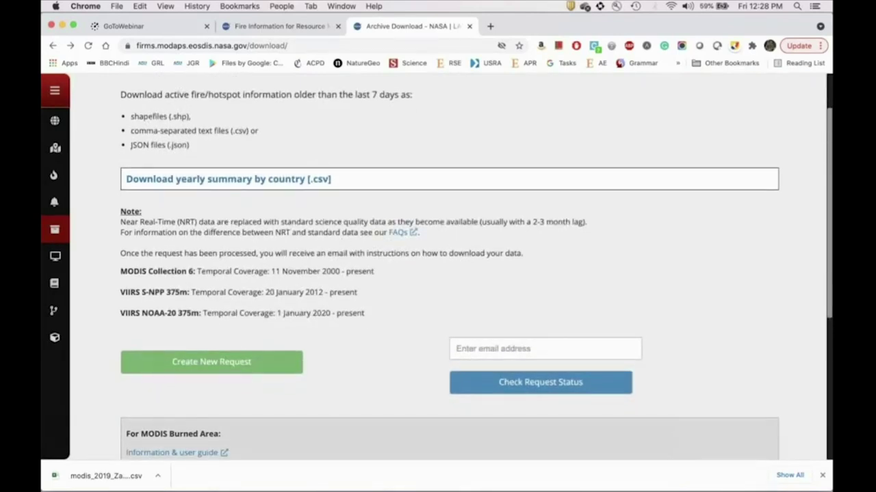
pyautogui.scroll(-2, 212, 377)
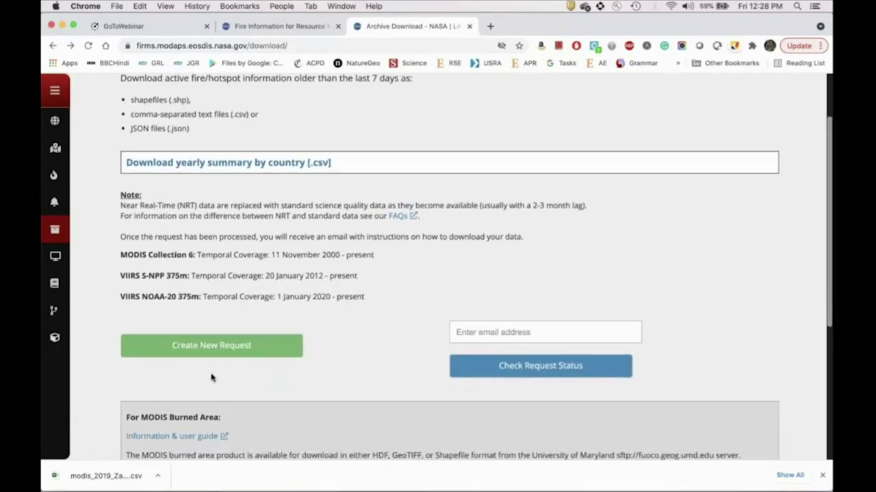
pyautogui.click(222, 331)
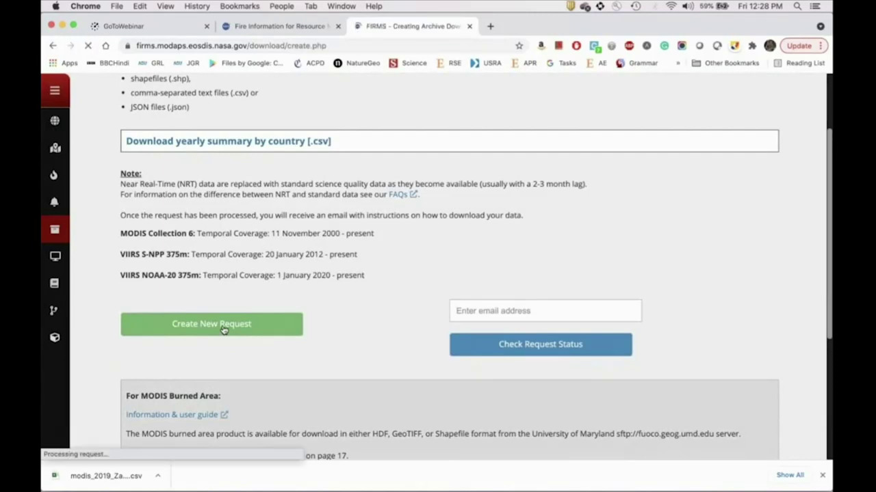
# Set the download request's area to Custom Region and open the map for selecting it.
pyautogui.scroll(-4, 532, 314)
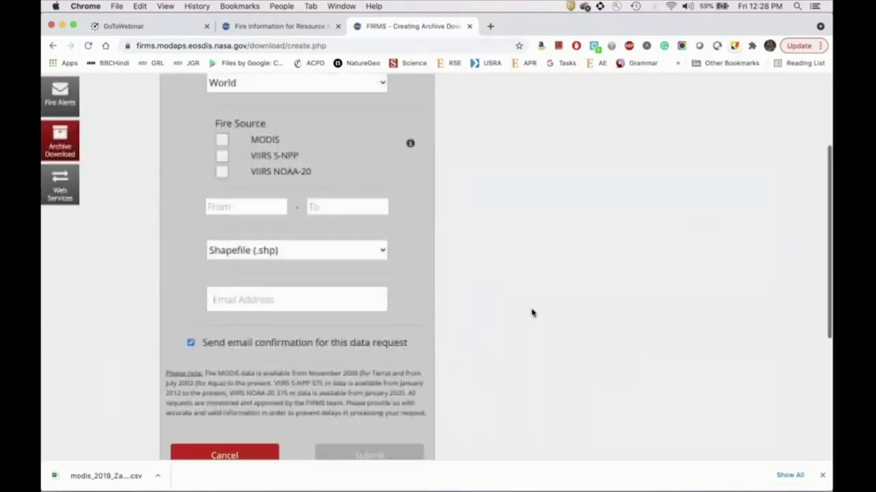
pyautogui.scroll(2, 530, 311)
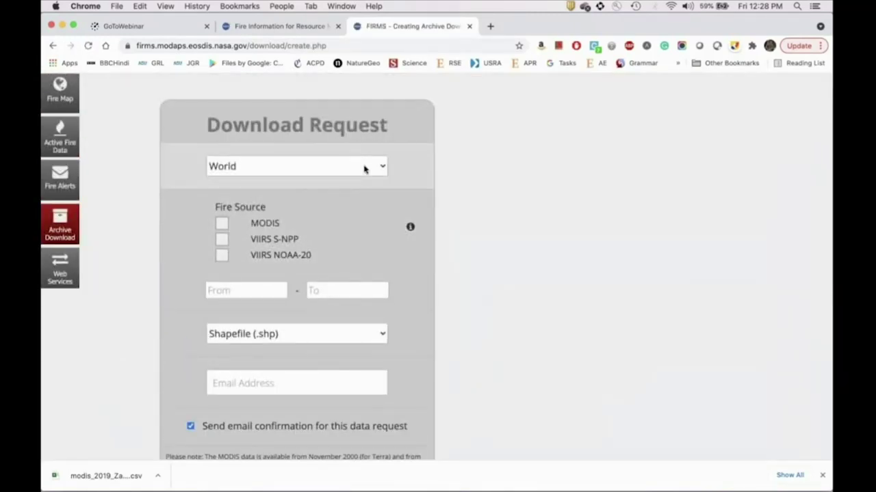
pyautogui.click(362, 169)
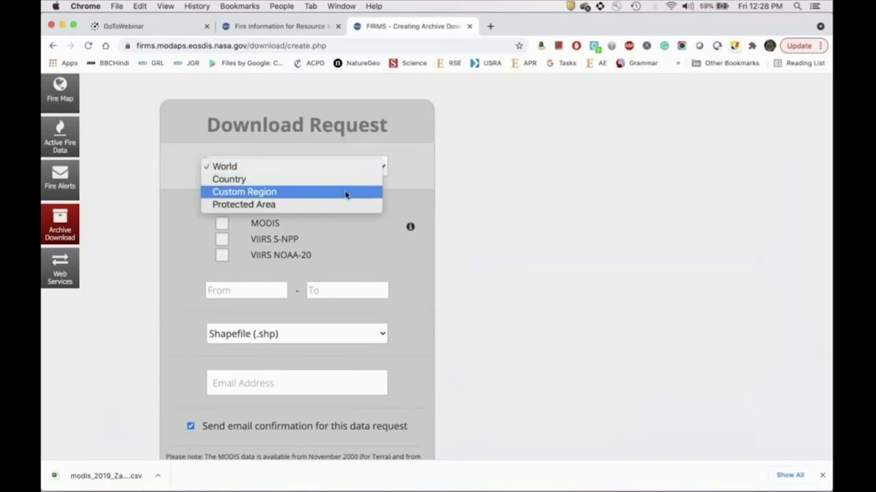
pyautogui.click(346, 195)
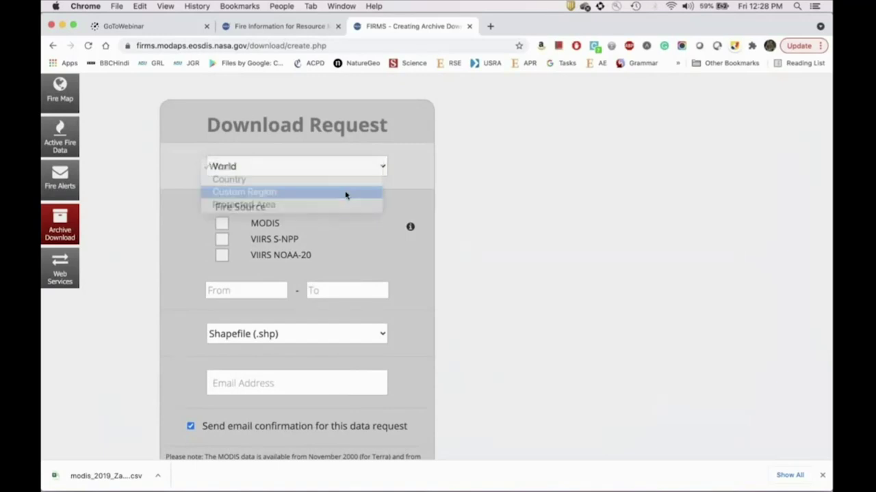
pyautogui.click(314, 198)
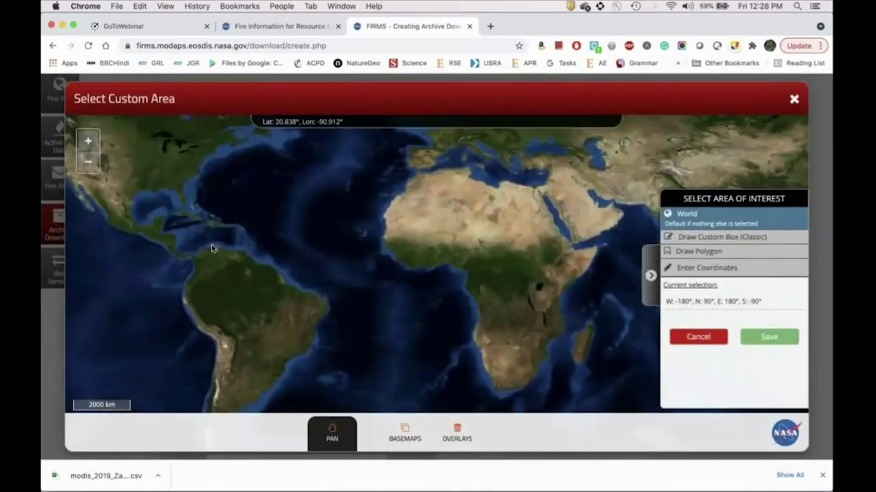
# Draw a custom box over western North America, place it at about W -133.2°, N 50.4°, E -107.2°, S 19.3°, and save it.
pyautogui.moveTo(211, 245); pyautogui.dragTo(400, 325)
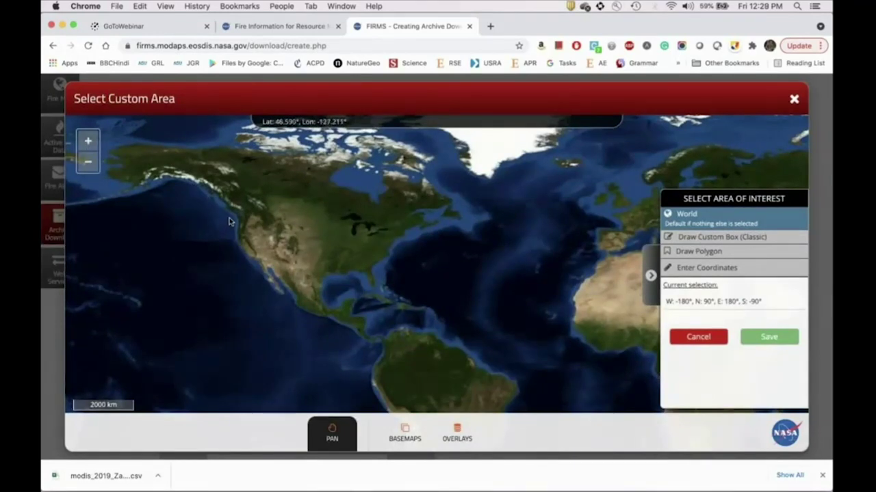
pyautogui.moveTo(242, 221); pyautogui.dragTo(248, 225)
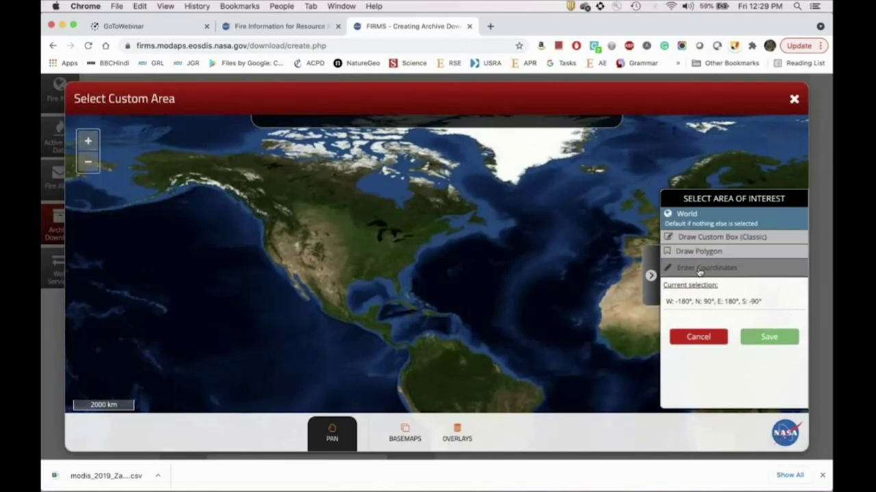
pyautogui.click(714, 253)
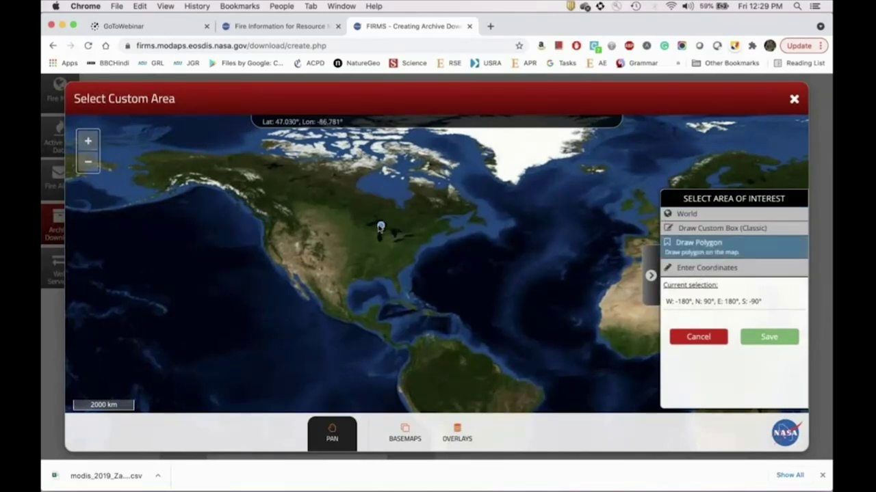
pyautogui.click(719, 229)
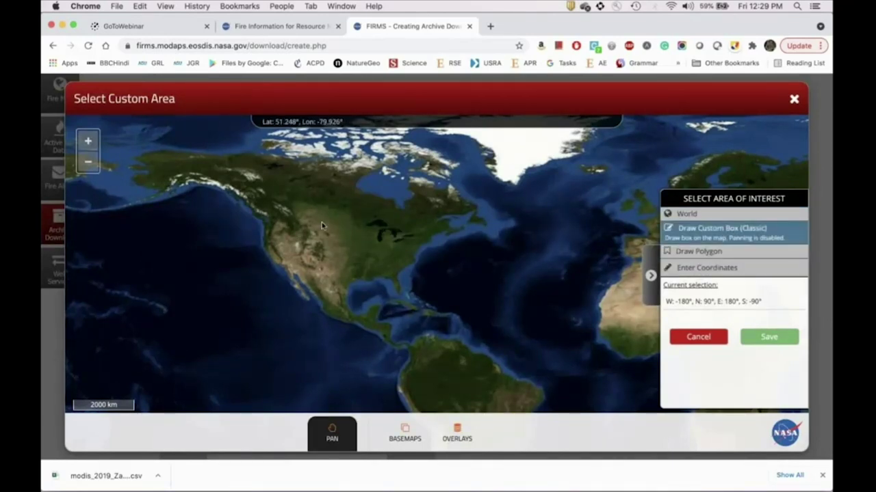
pyautogui.moveTo(247, 215); pyautogui.dragTo(328, 314)
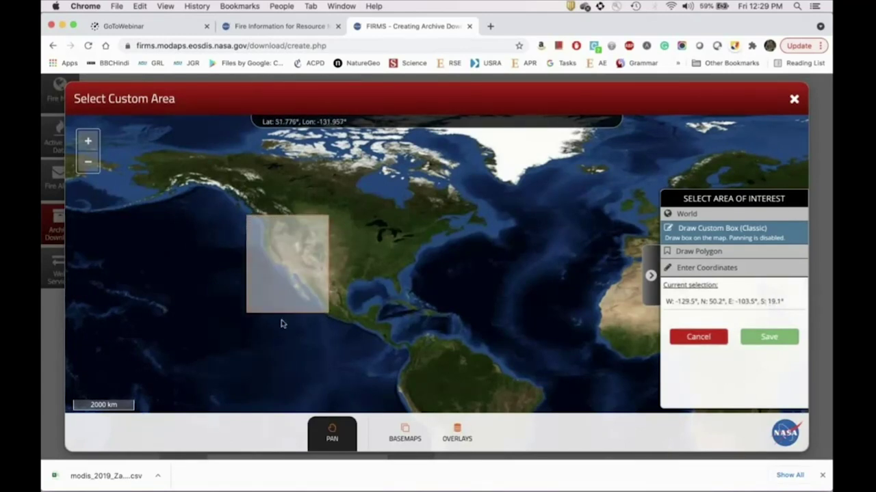
pyautogui.moveTo(324, 292); pyautogui.dragTo(313, 293)
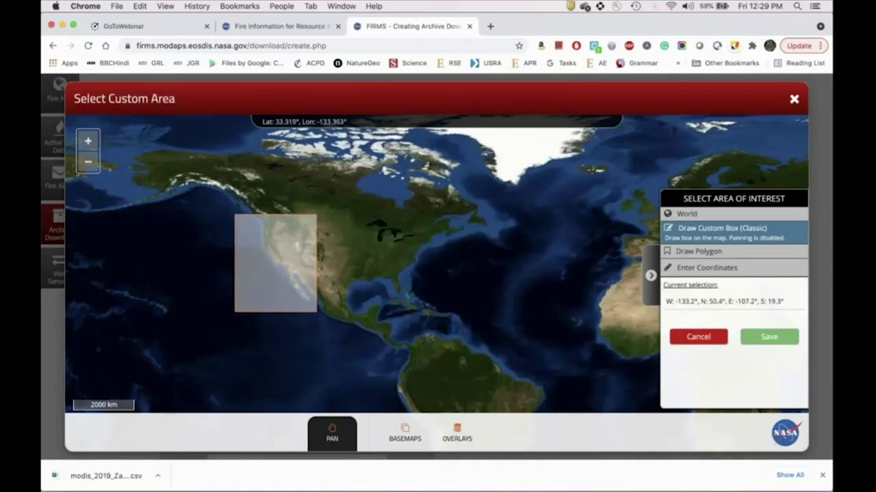
pyautogui.click(782, 337)
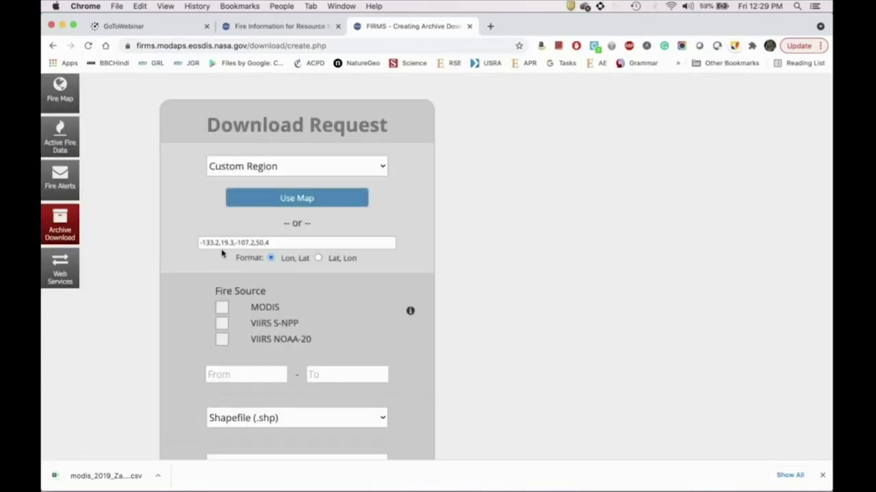
# Choose VIIRS S-NPP as the only fire source for the download request.
pyautogui.scroll(-1, 306, 287)
pyautogui.scroll(-3, 306, 288)
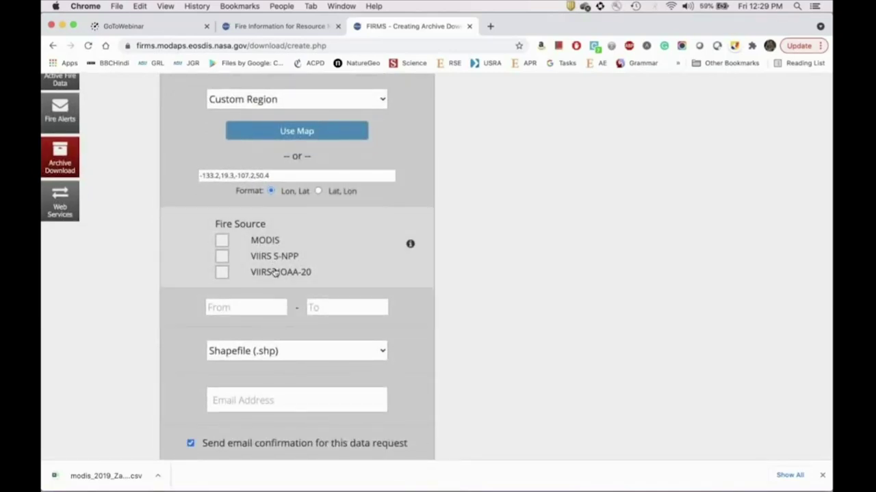
pyautogui.click(285, 258)
pyautogui.click(275, 273)
pyautogui.click(223, 274)
# Set the download request's start date to 2020-08-01.
pyautogui.scroll(-2, 303, 276)
pyautogui.click(268, 264)
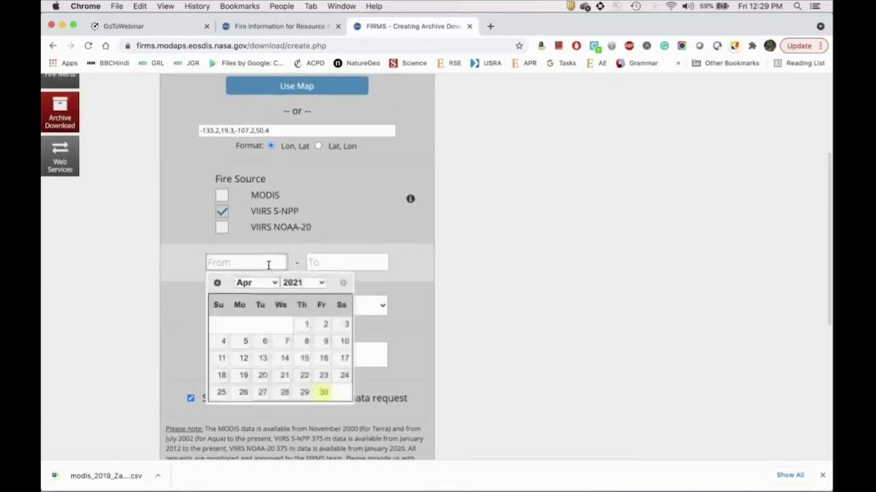
pyautogui.click(313, 282)
pyautogui.click(282, 272)
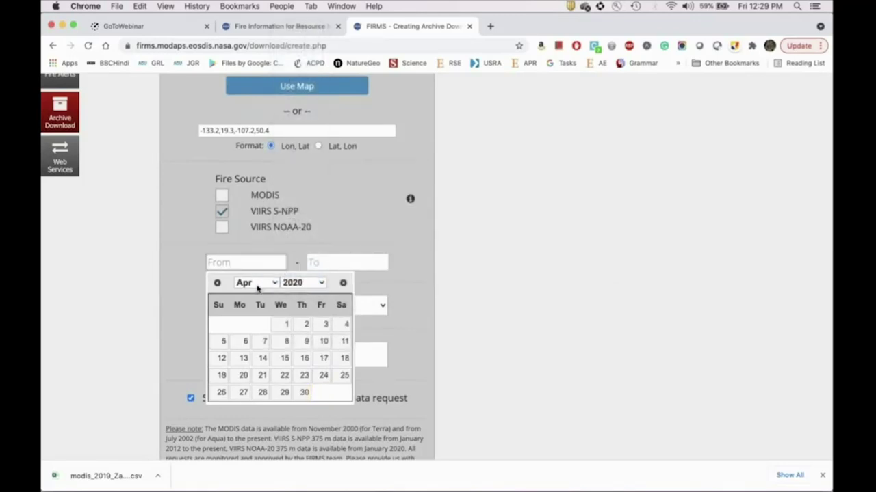
pyautogui.click(257, 283)
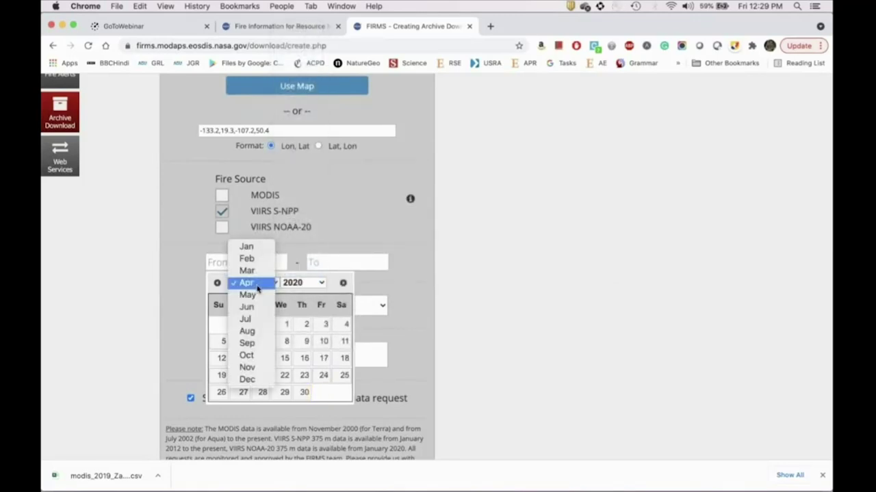
pyautogui.click(259, 331)
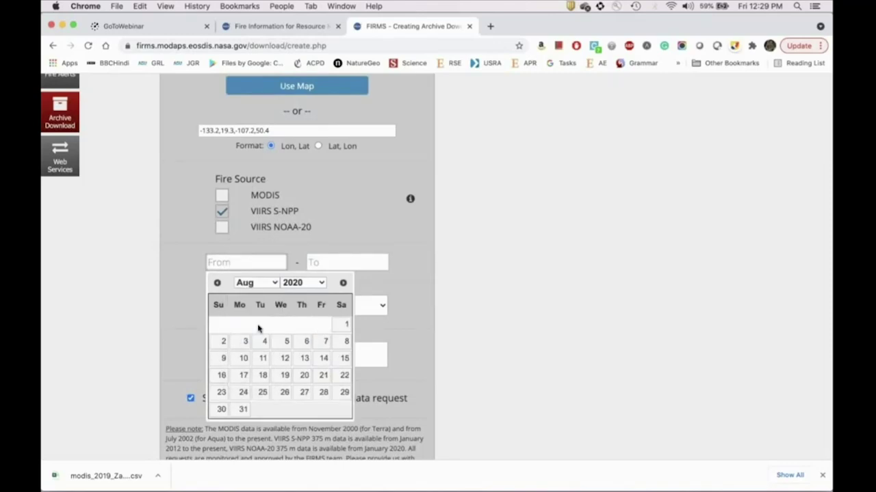
pyautogui.click(346, 325)
# Set the download request's end date to 2020-09-30 and review the completed region, source and date entries.
pyautogui.click(344, 258)
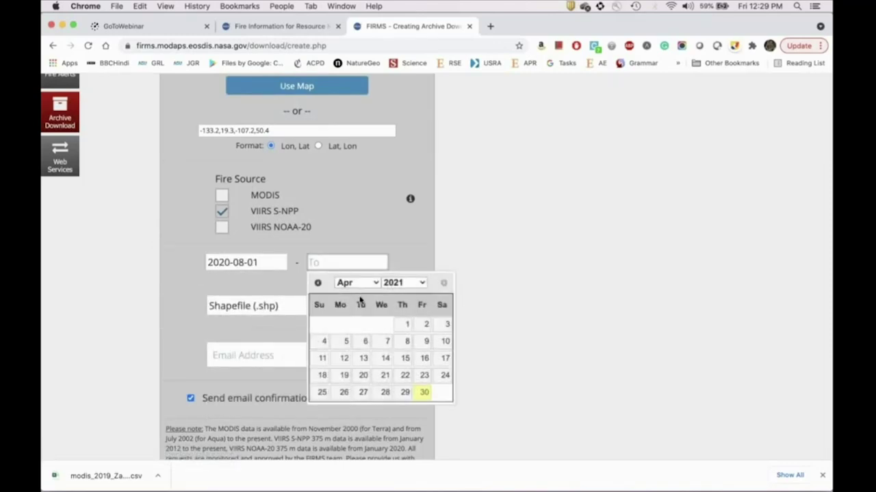
pyautogui.click(402, 283)
pyautogui.click(397, 270)
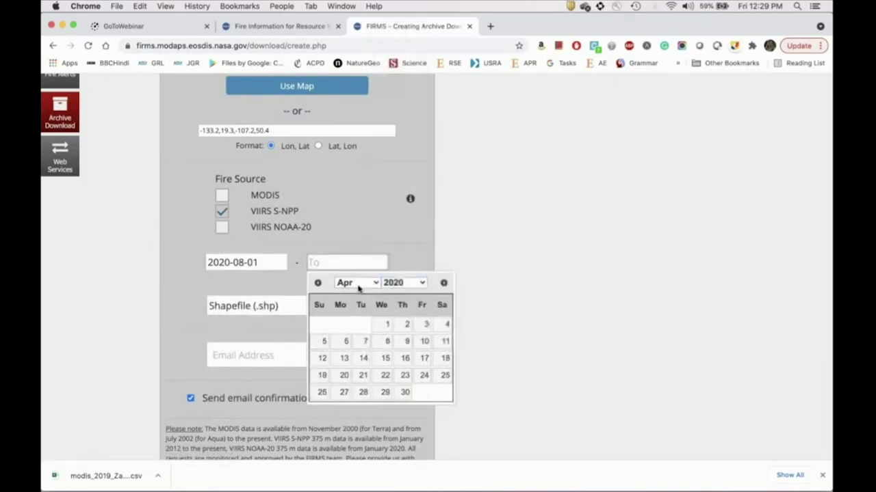
pyautogui.click(373, 283)
pyautogui.click(354, 344)
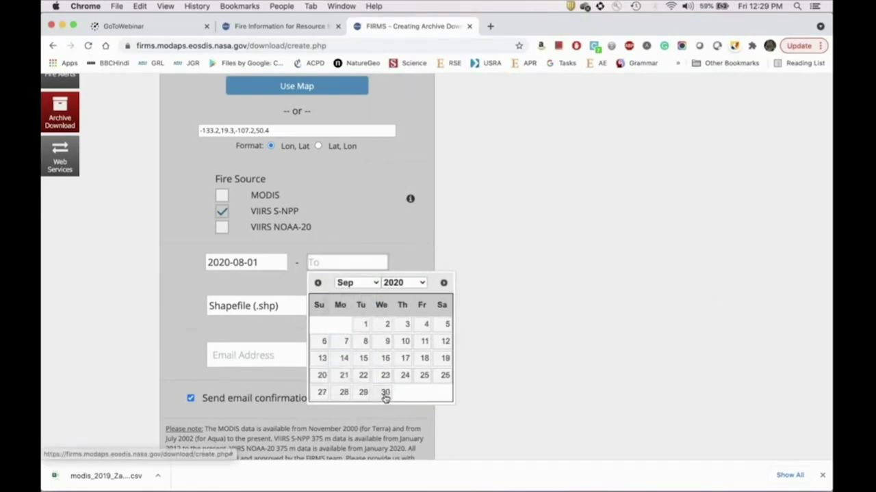
pyautogui.click(385, 392)
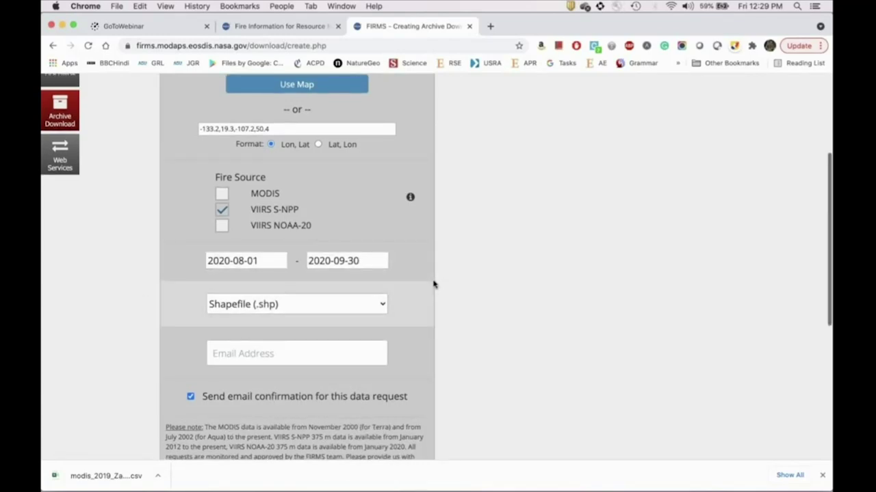
pyautogui.scroll(1, 433, 284)
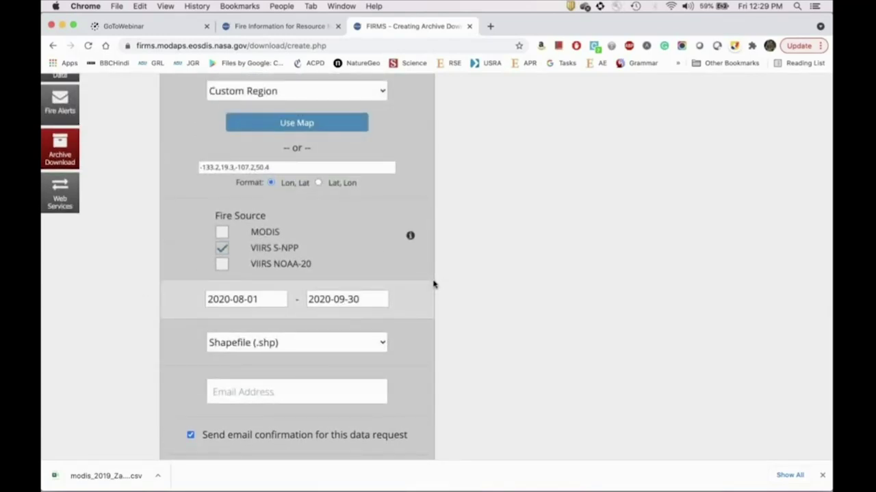
pyautogui.scroll(-1, 433, 284)
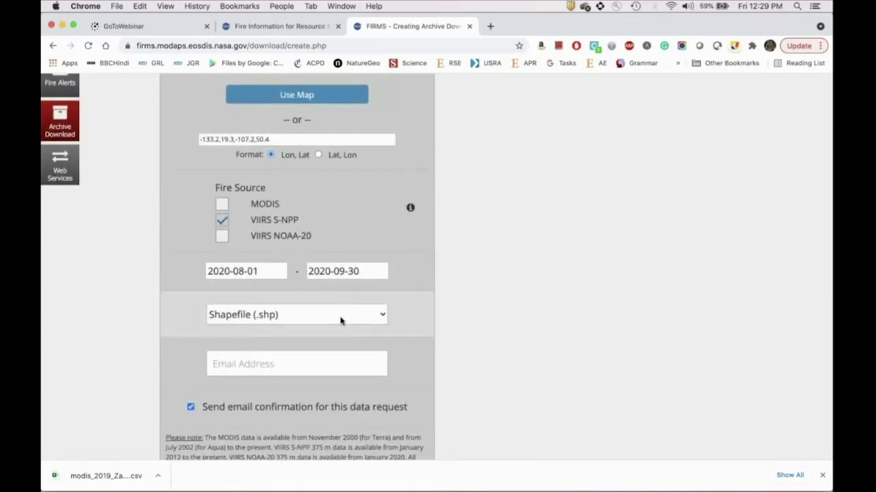
# Submit the download request in Comma-Separated Text (.csv) format with the requester's email address filled in.
pyautogui.click(341, 317)
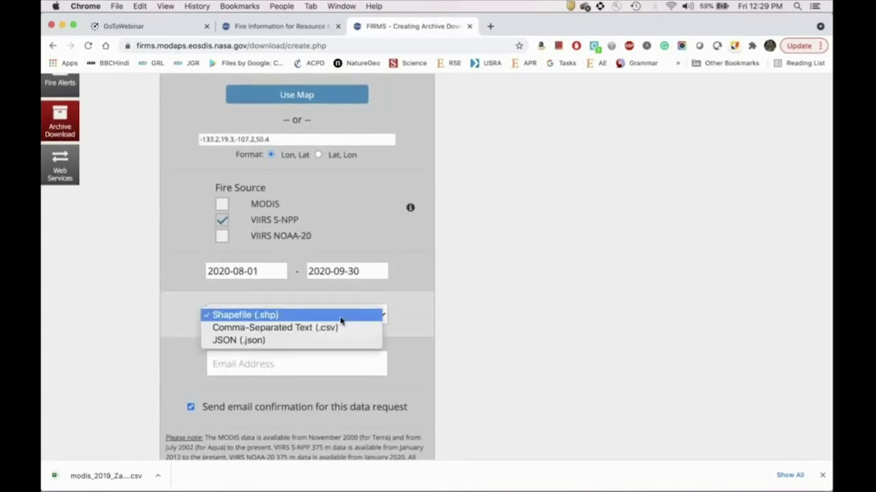
pyautogui.click(250, 331)
pyautogui.click(304, 363)
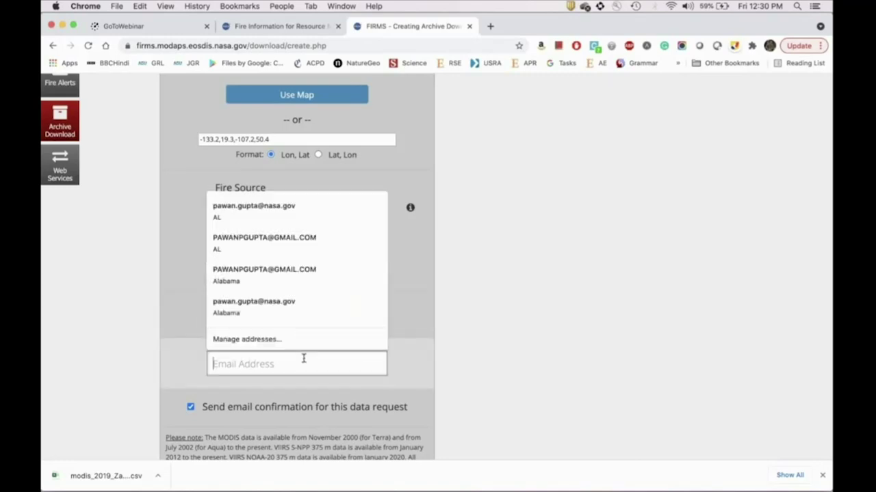
pyautogui.click(361, 217)
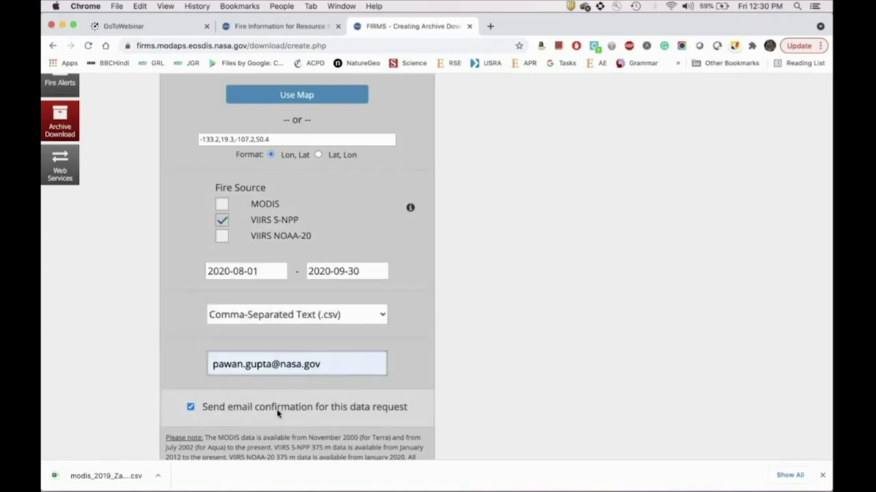
pyautogui.scroll(-3, 358, 239)
pyautogui.click(358, 414)
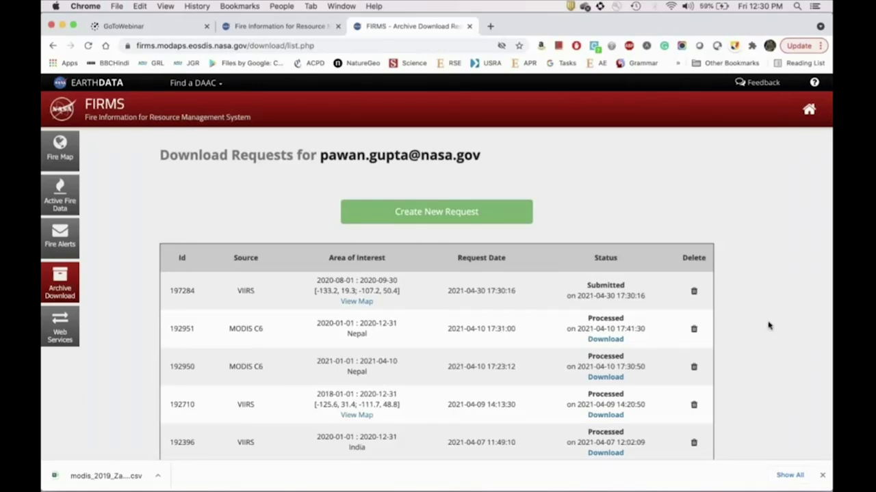
# Open the Web Services page and examine its MAP_KEY, symbol customization, WMS and WMS-Time sections.
pyautogui.click(72, 328)
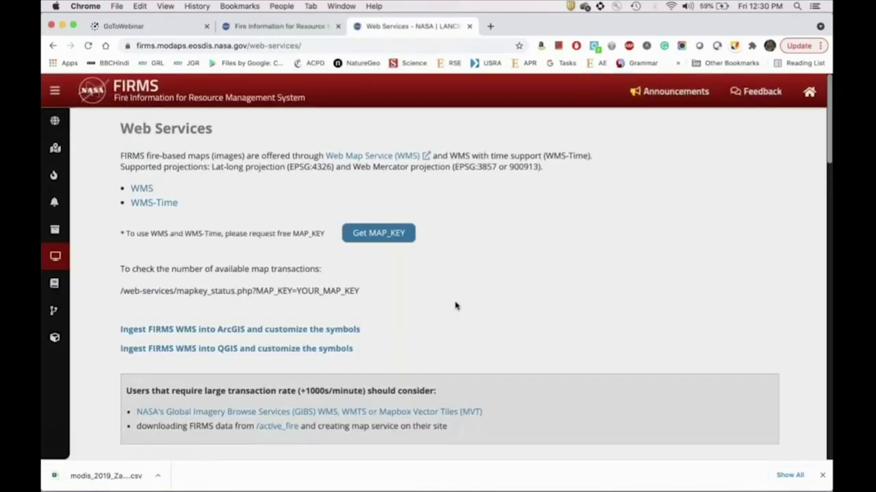
pyautogui.scroll(-3, 456, 306)
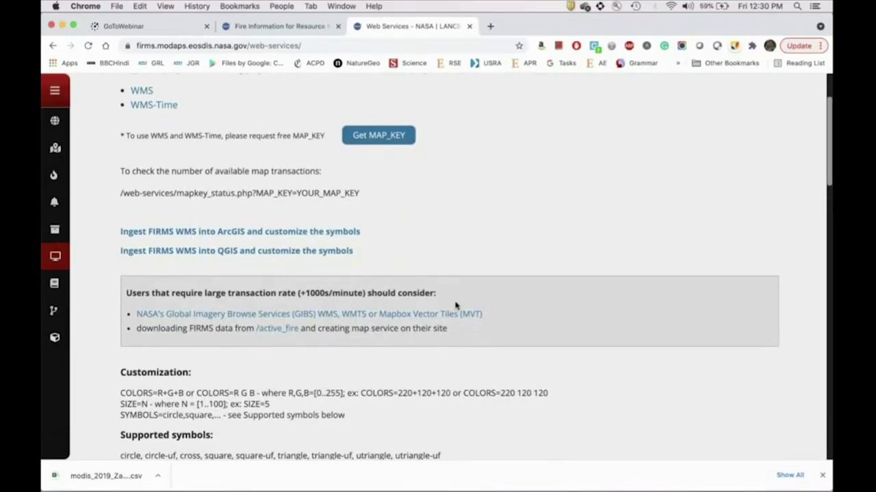
pyautogui.scroll(-2, 455, 306)
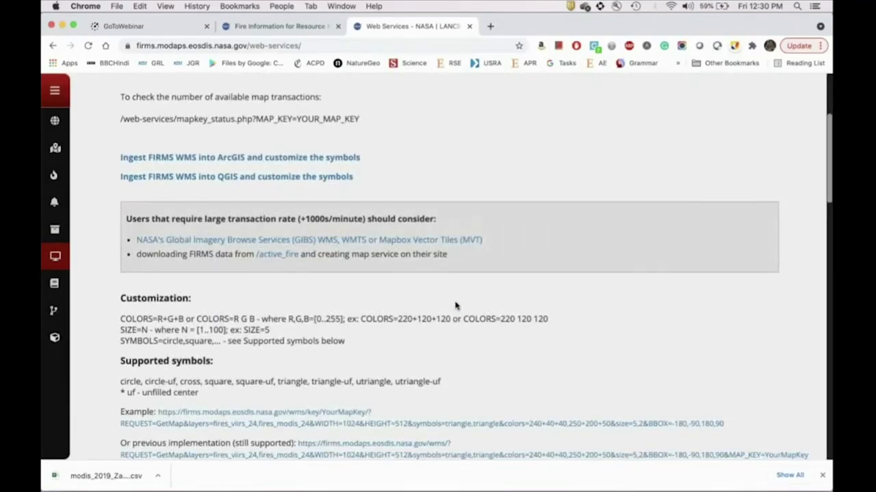
pyautogui.scroll(-9, 455, 306)
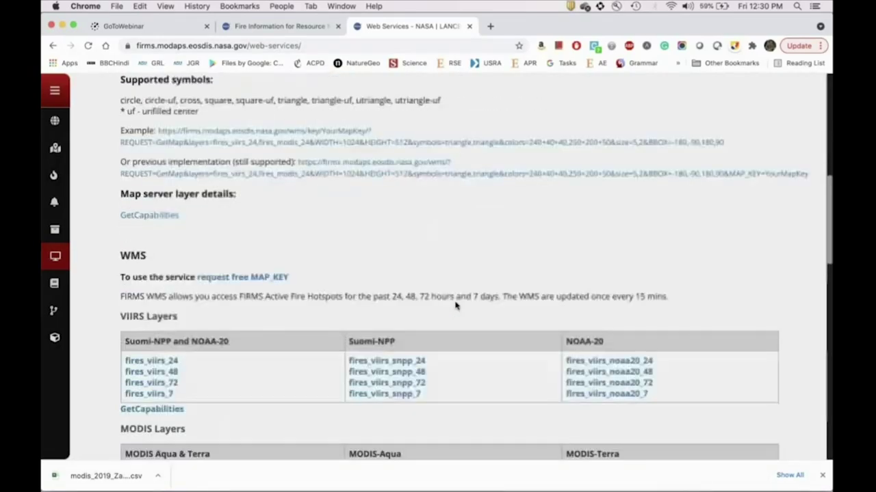
pyautogui.scroll(-20, 456, 305)
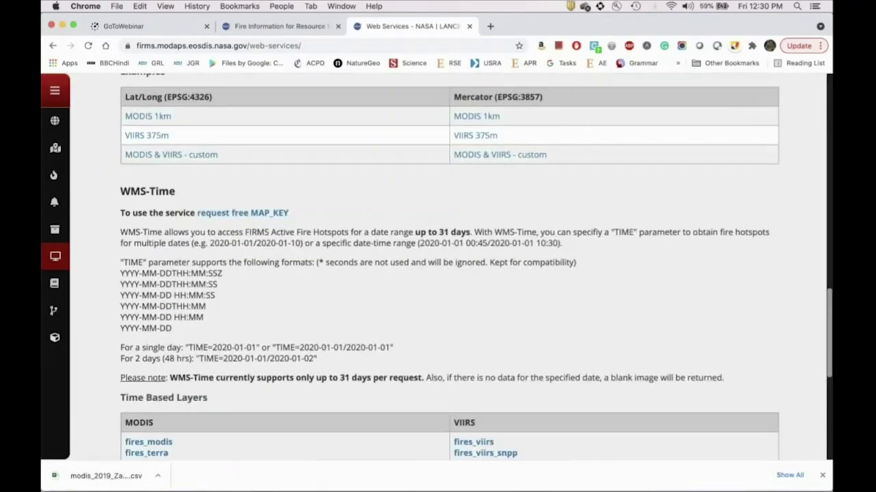
pyautogui.scroll(20, 456, 307)
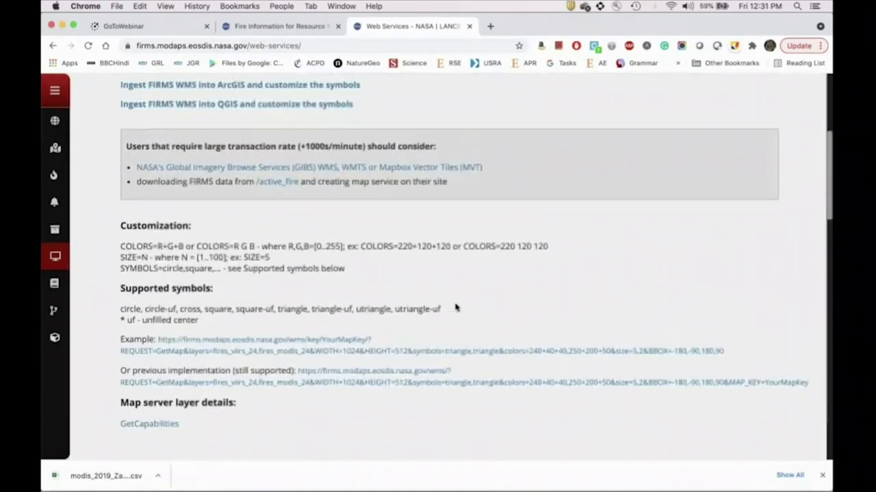
pyautogui.scroll(-1, 456, 308)
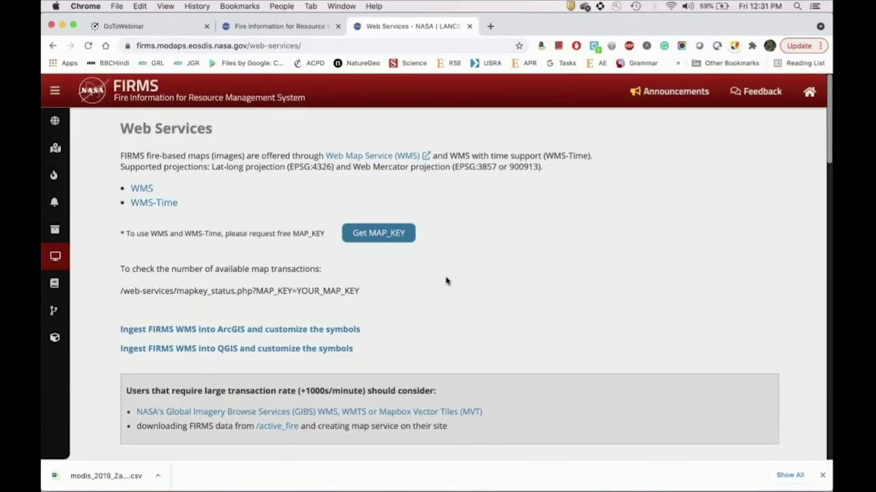
pyautogui.press('super+Tab')
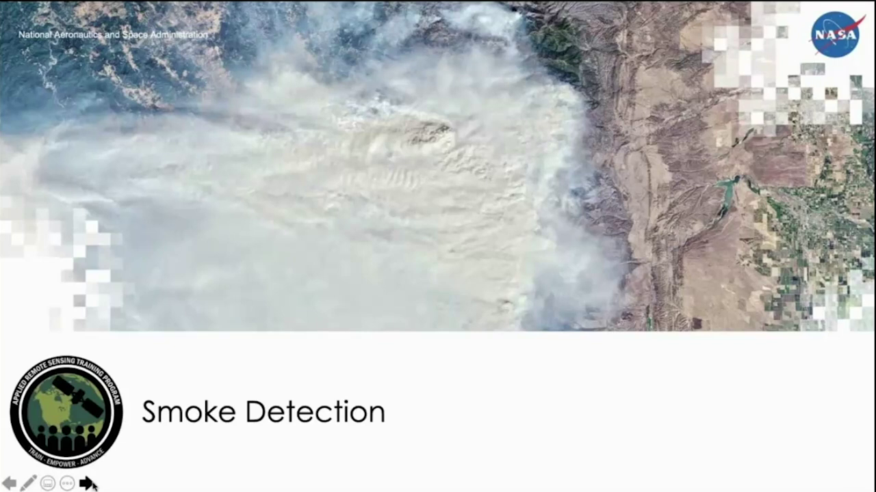
pyautogui.click(88, 483)
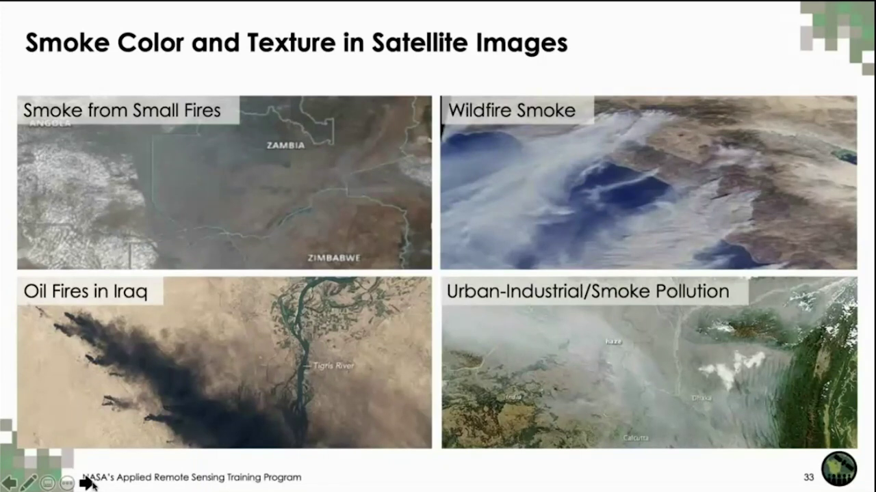